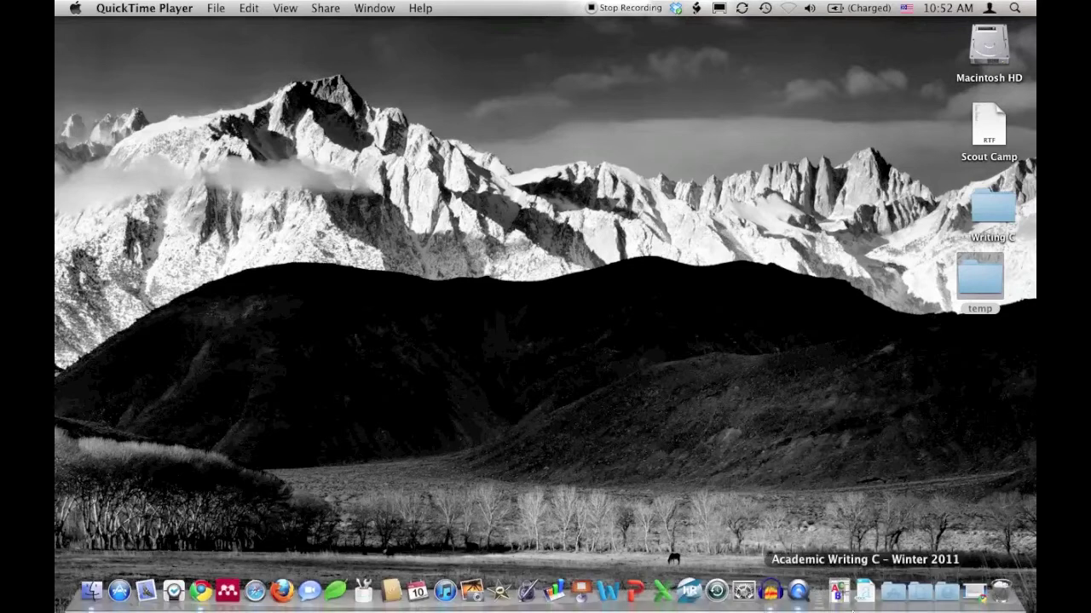
# Step: Launch Audacity from the Dock's Applications stack and create a new empty project
pyautogui.click(892, 593)
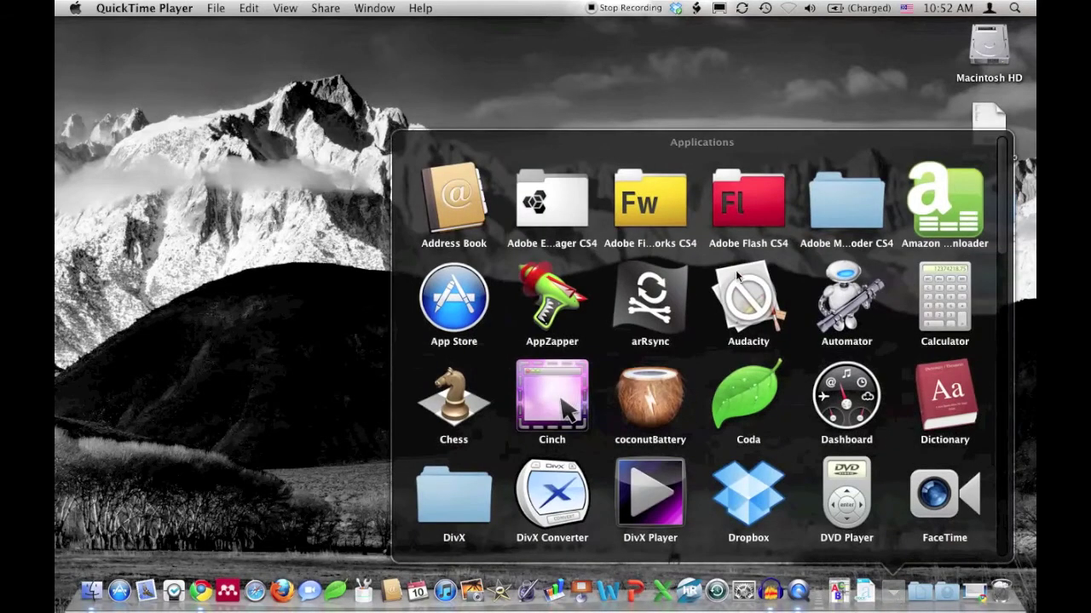
pyautogui.click(741, 290)
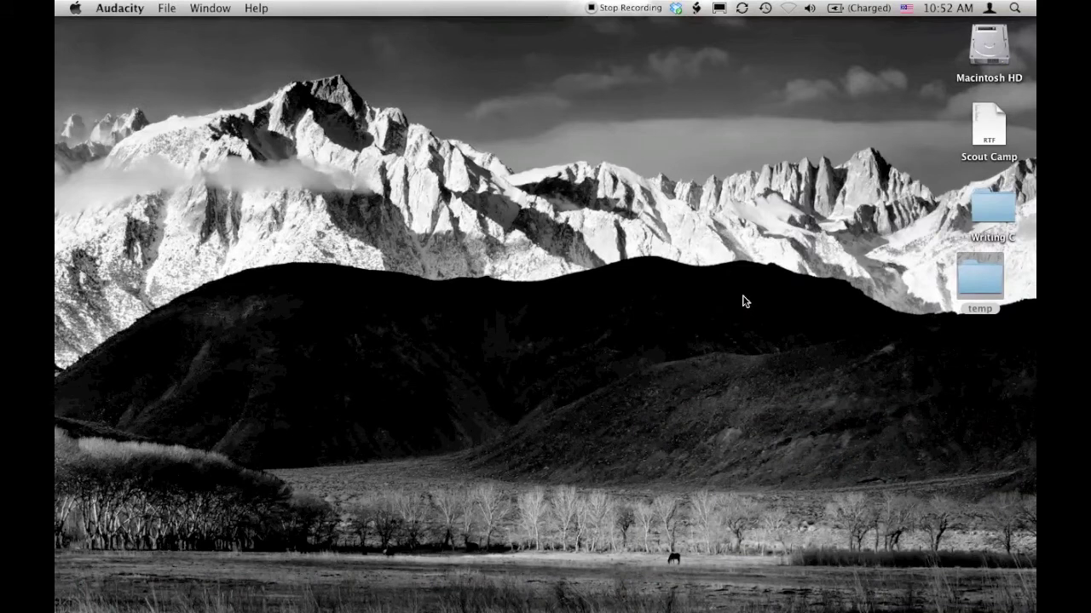
pyautogui.click(165, 9)
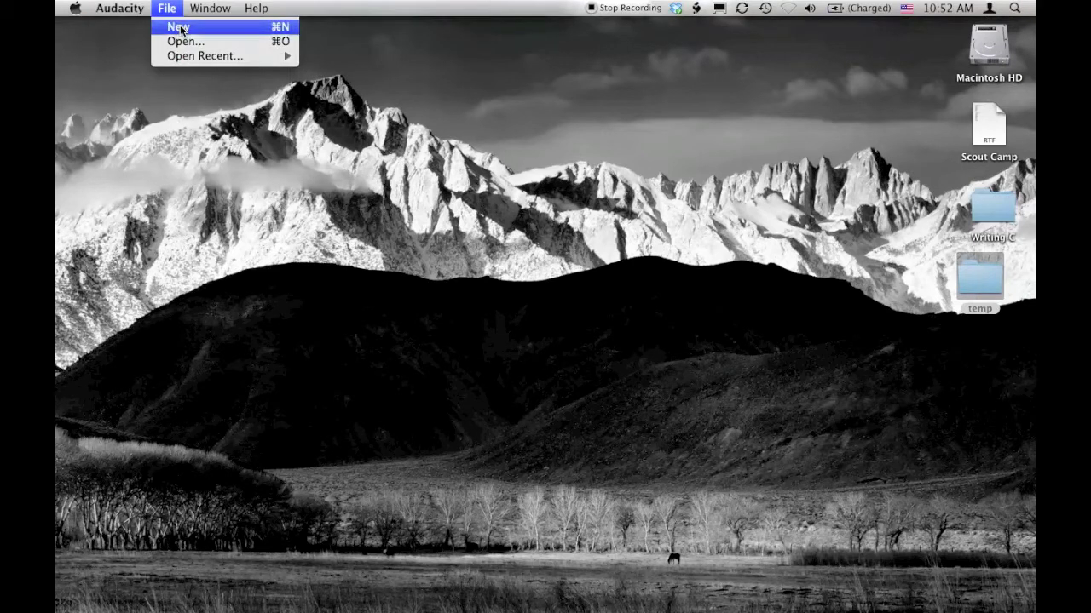
pyautogui.click(180, 28)
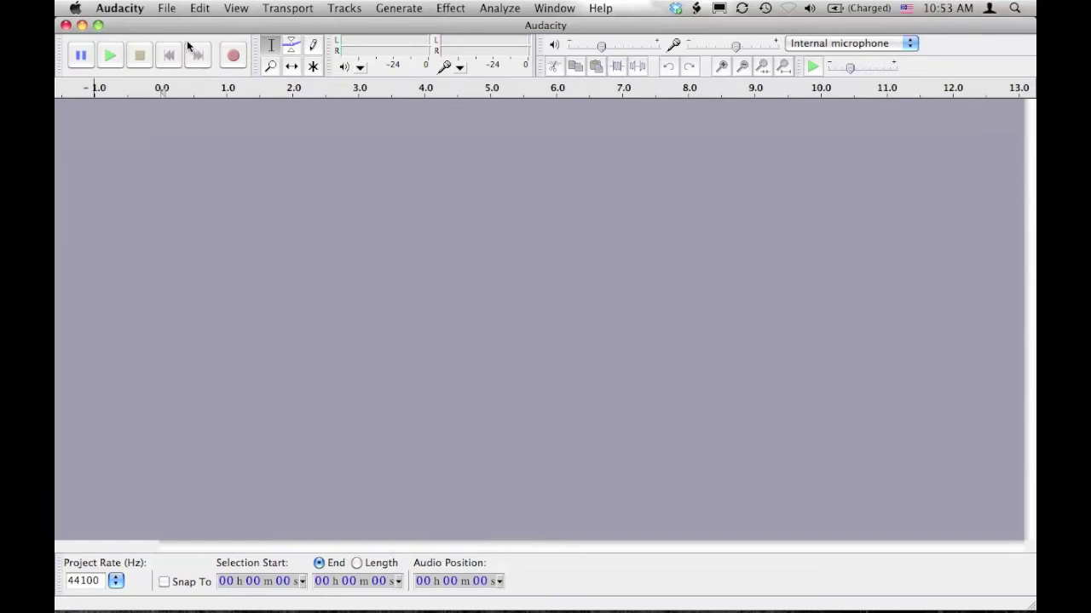
# Step: In Preferences > Libraries, request the download of the missing LAME MP3 library
pyautogui.click(167, 9)
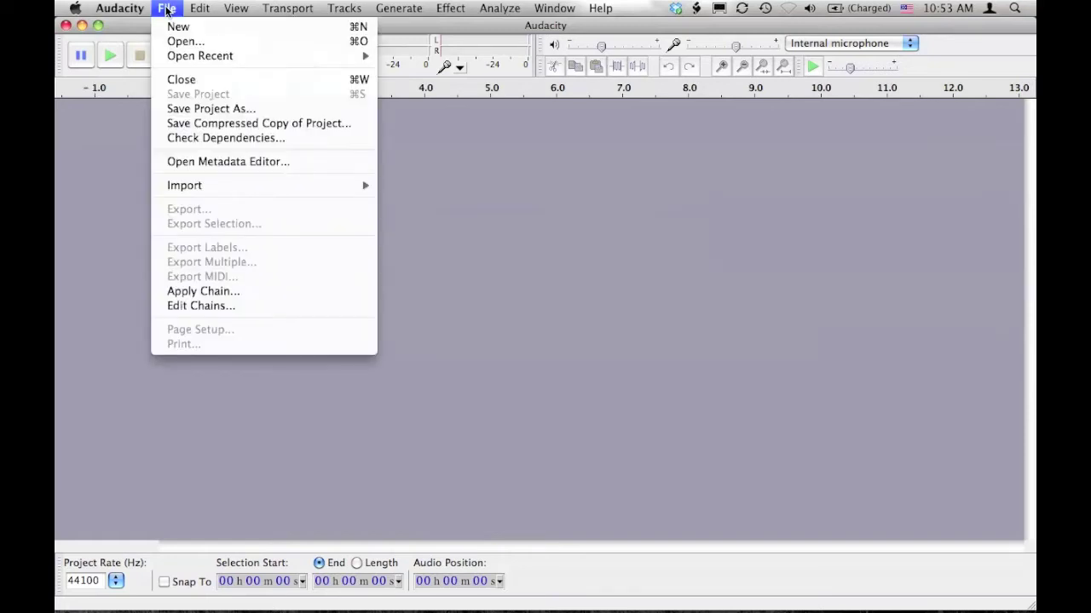
pyautogui.moveTo(128, 8)
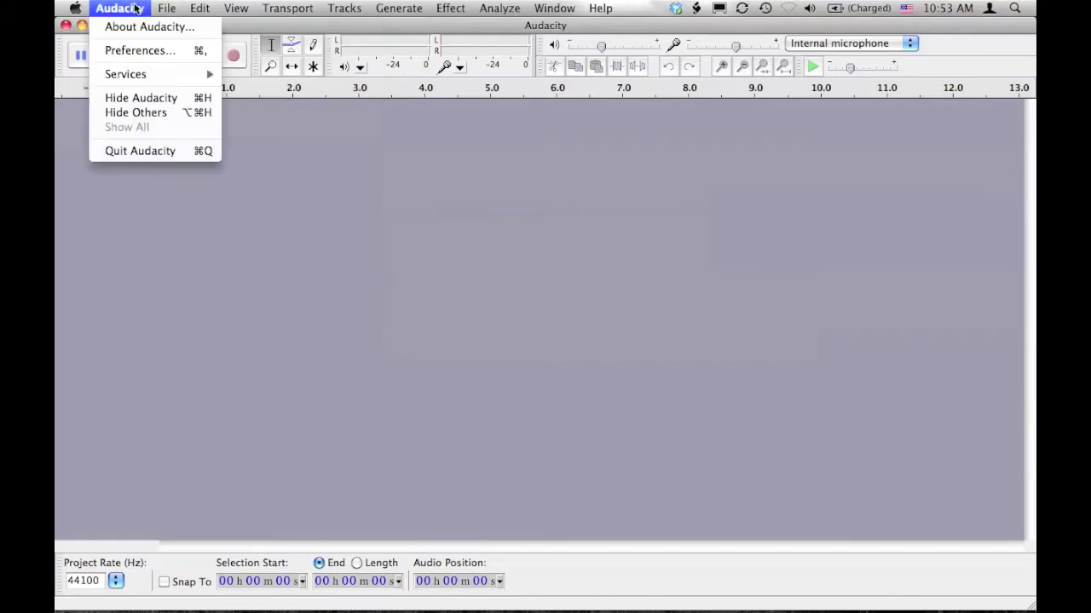
pyautogui.click(129, 52)
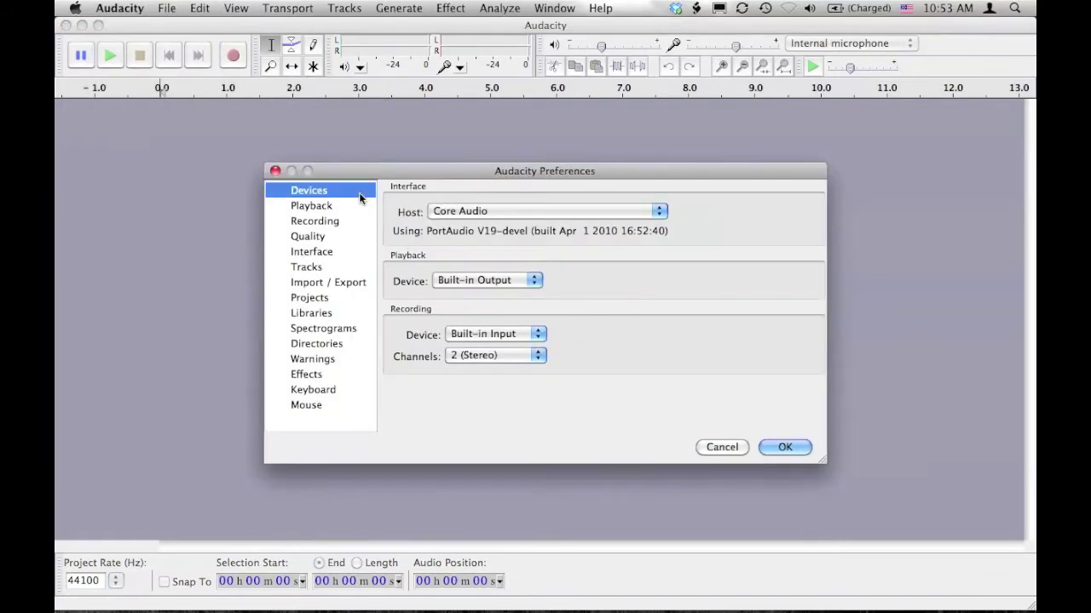
pyautogui.click(319, 316)
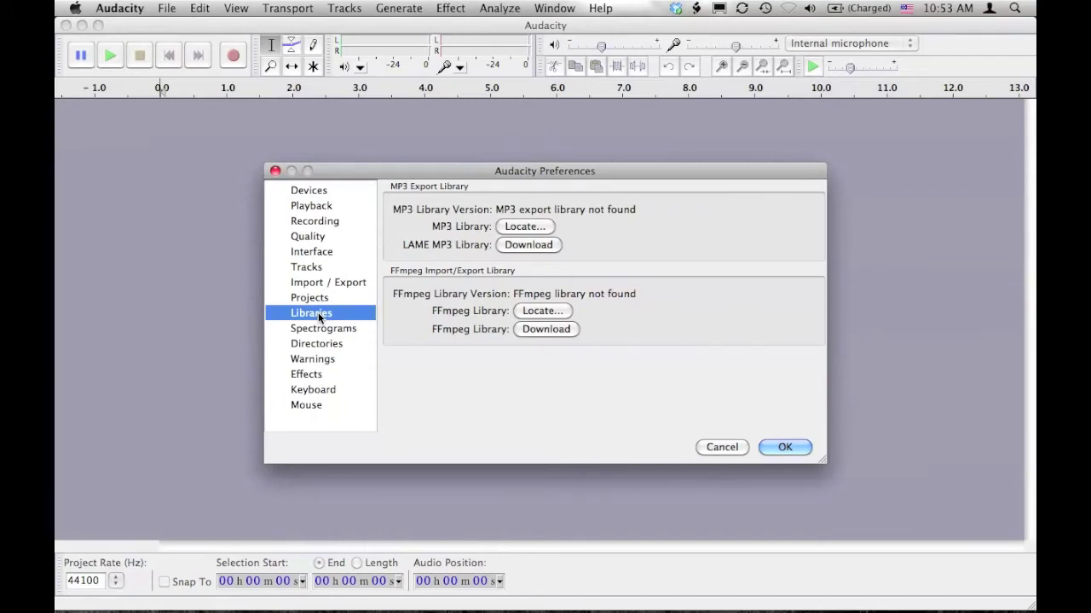
pyautogui.click(522, 246)
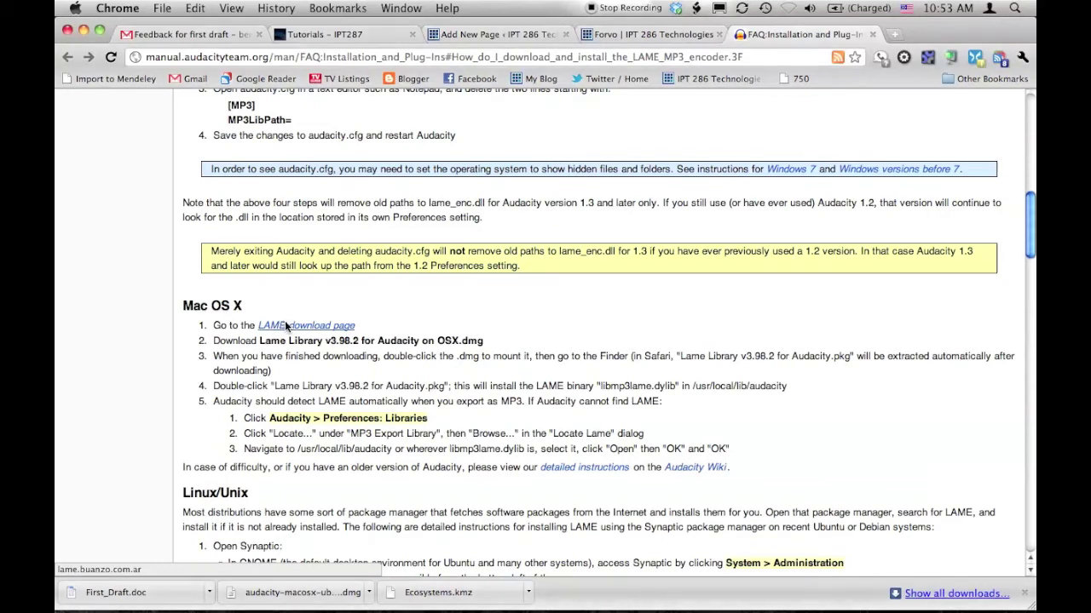
# Step: From the LAME download page, get the Mac OS X Lame_Library_v3.98.2 .dmg and open it
pyautogui.click(284, 323)
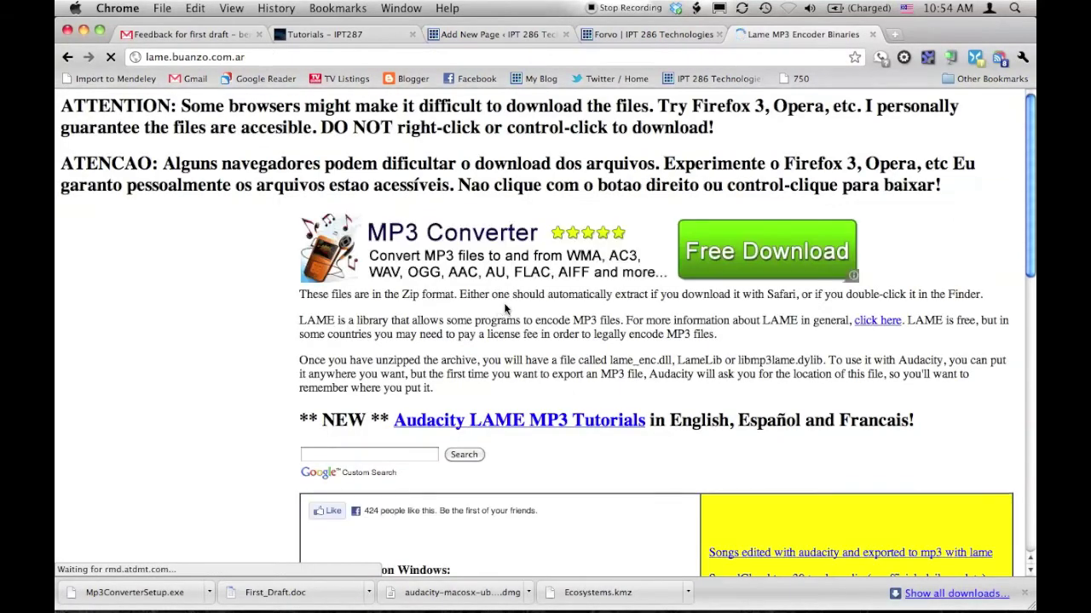
pyautogui.scroll(-2, 505, 306)
pyautogui.scroll(-5, 505, 309)
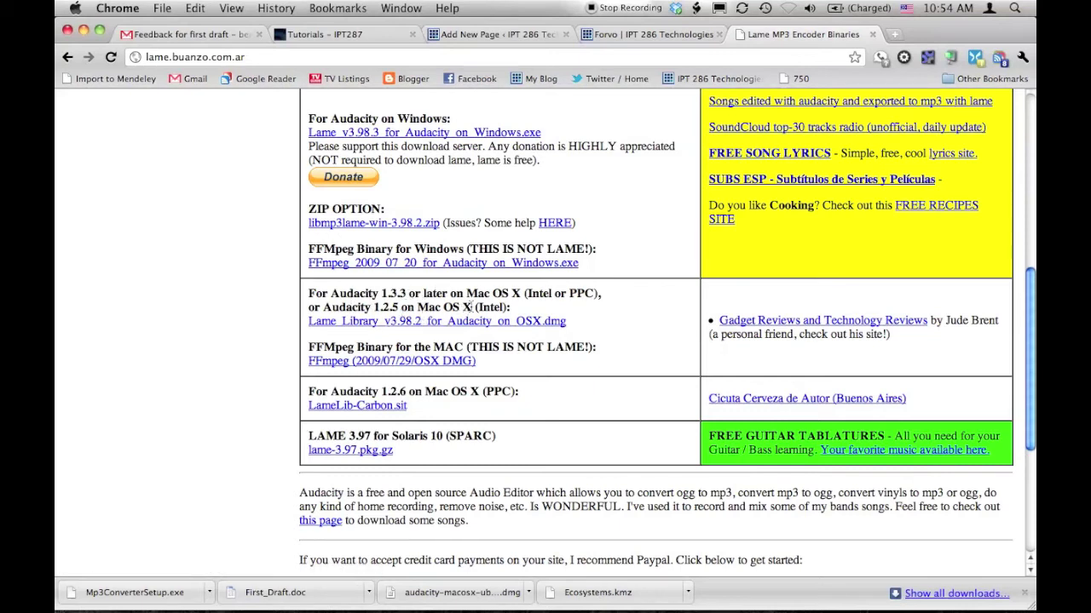
pyautogui.scroll(2, 464, 319)
pyautogui.scroll(-2, 456, 332)
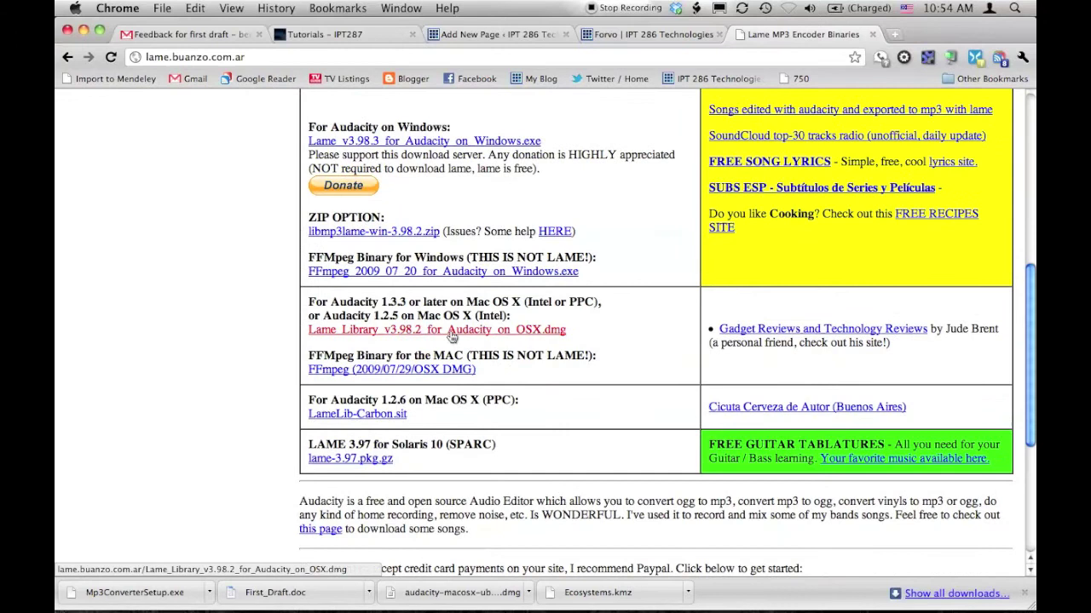
pyautogui.click(451, 332)
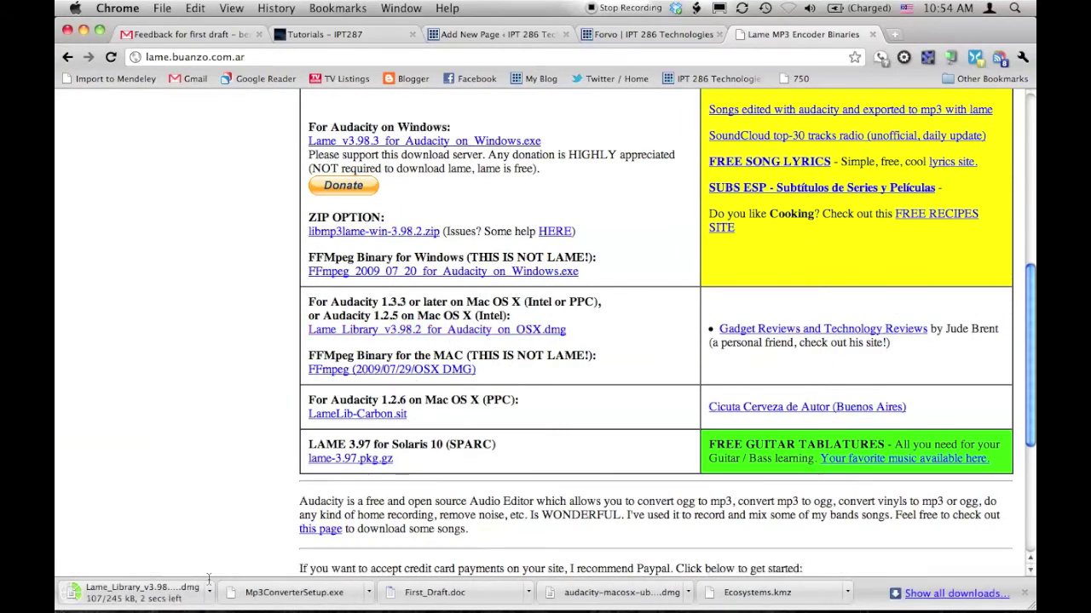
pyautogui.click(160, 596)
# Step: Open the mounted Lame Library disk image and launch its package installer
pyautogui.press('F11')
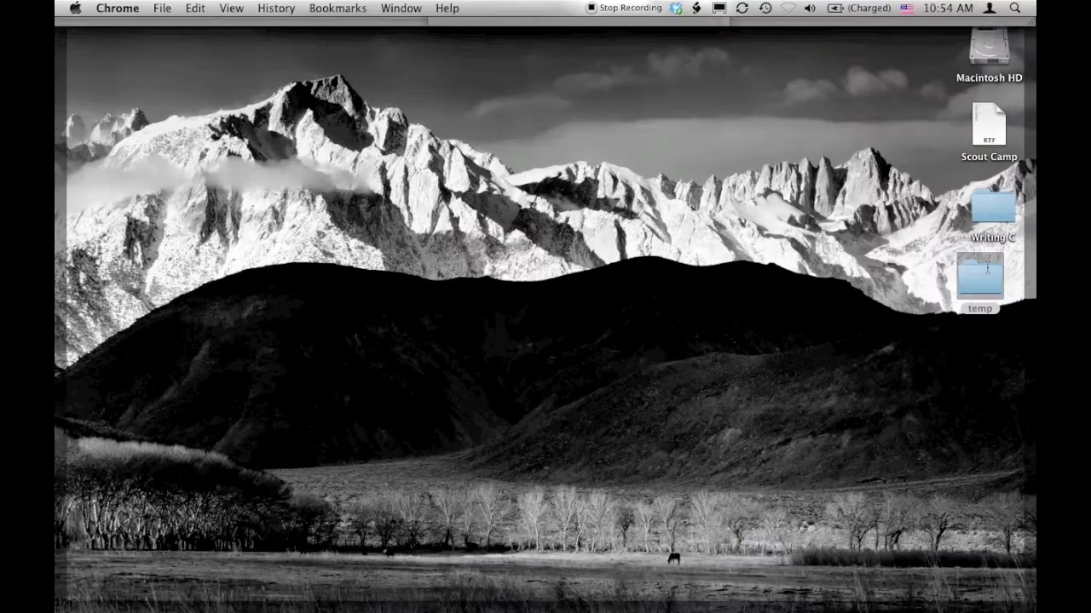
pyautogui.moveTo(986, 268); pyautogui.dragTo(1006, 284)
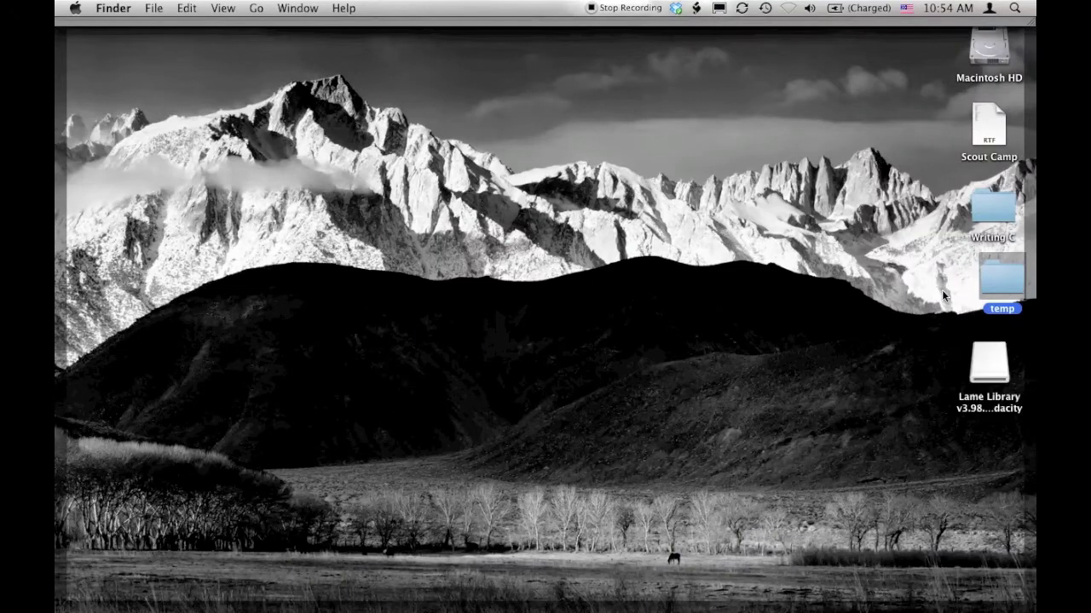
pyautogui.doubleClick(984, 361)
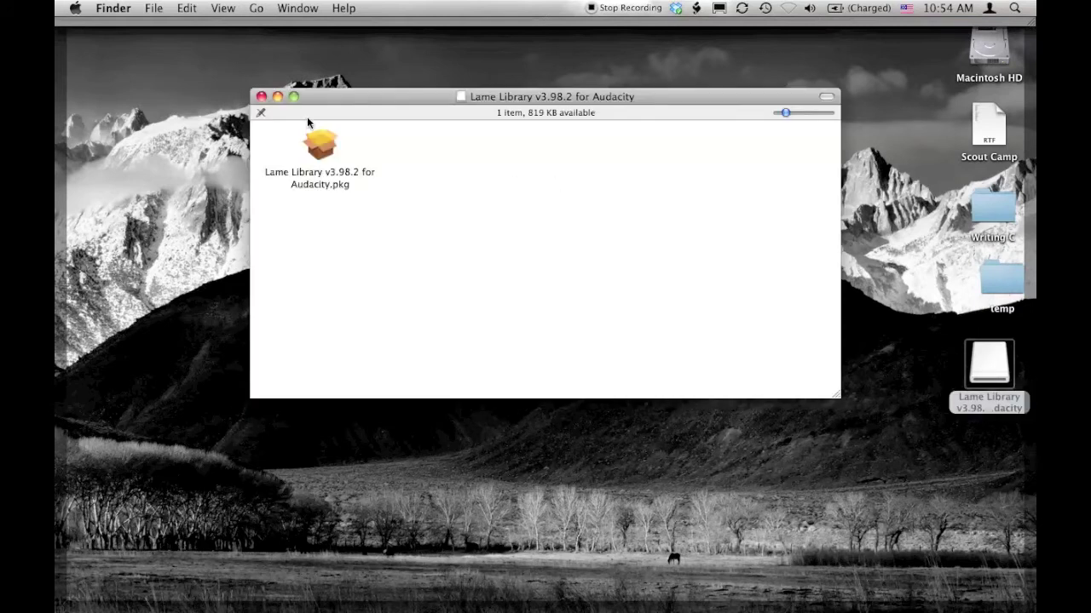
pyautogui.doubleClick(317, 143)
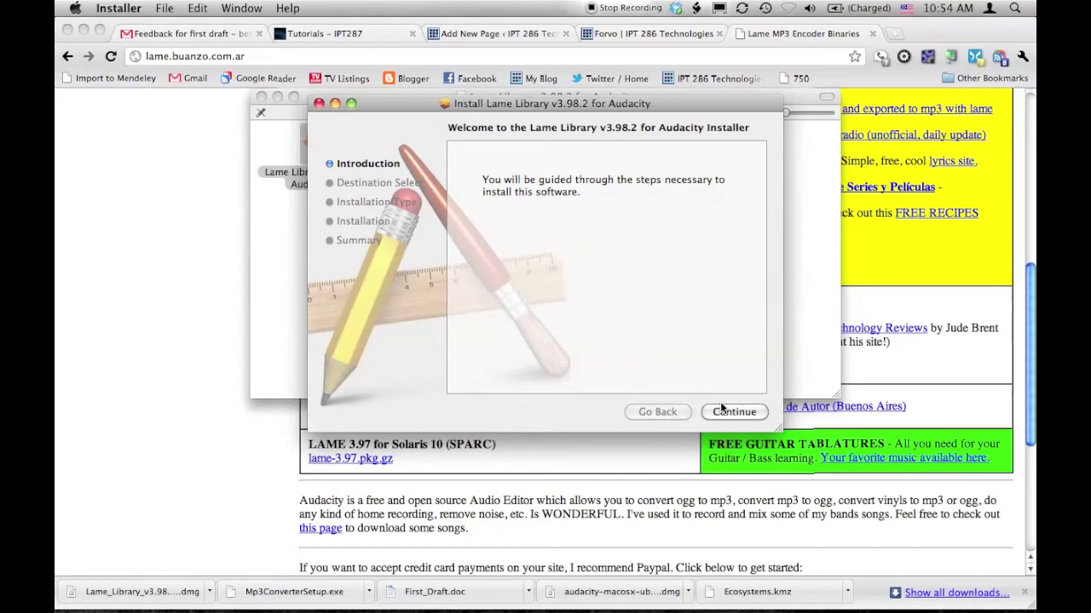
# Step: Install Lame Library v3.98.2 with the admin password, then close the installer and disk window
pyautogui.click(721, 410)
pyautogui.click(724, 409)
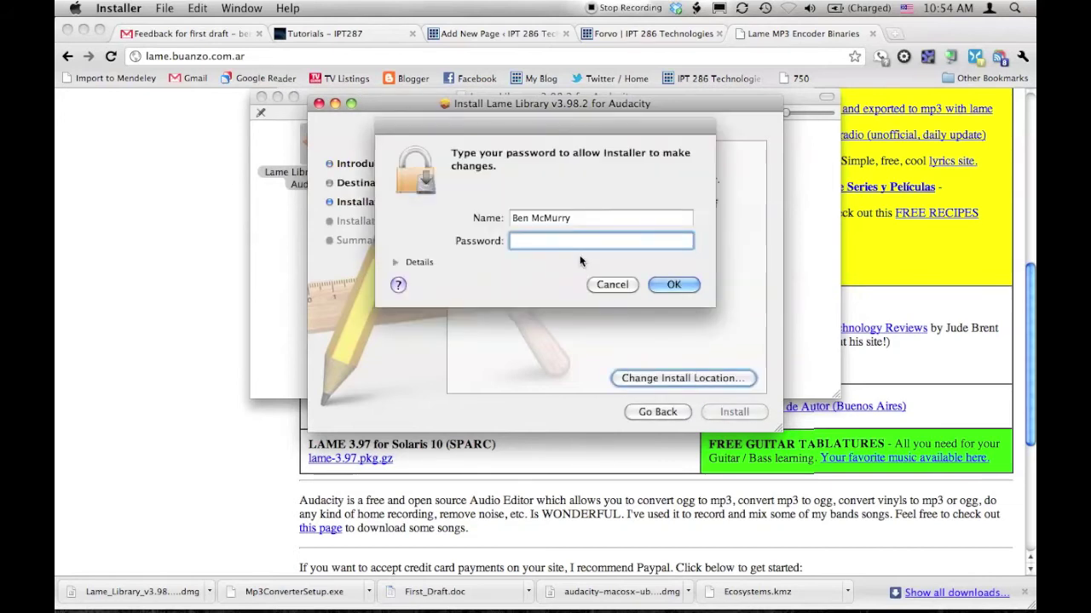
pyautogui.write('••••••')
pyautogui.press('Return')
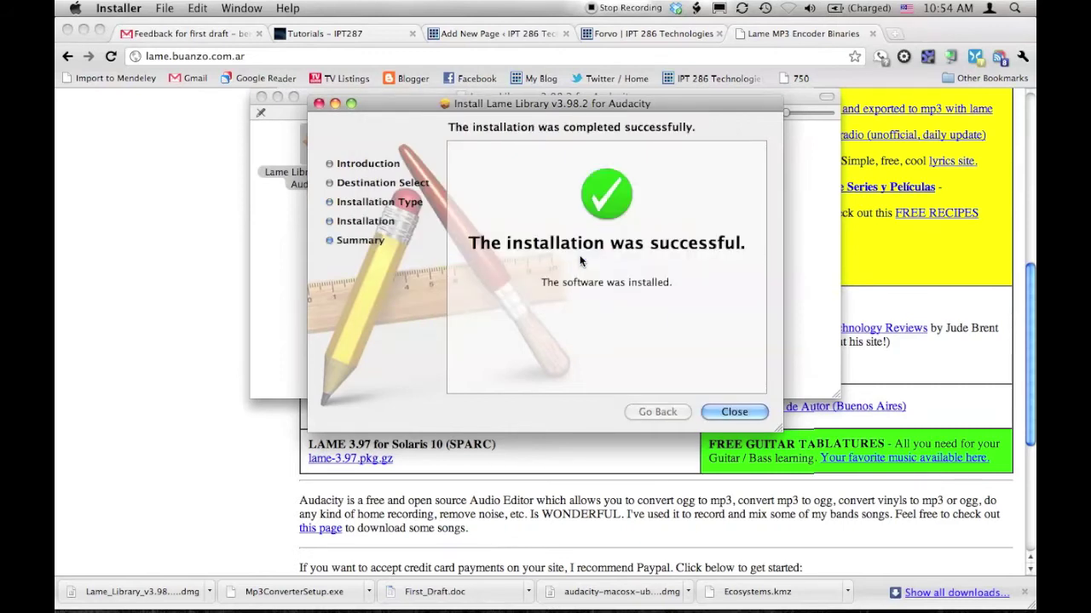
pyautogui.click(724, 410)
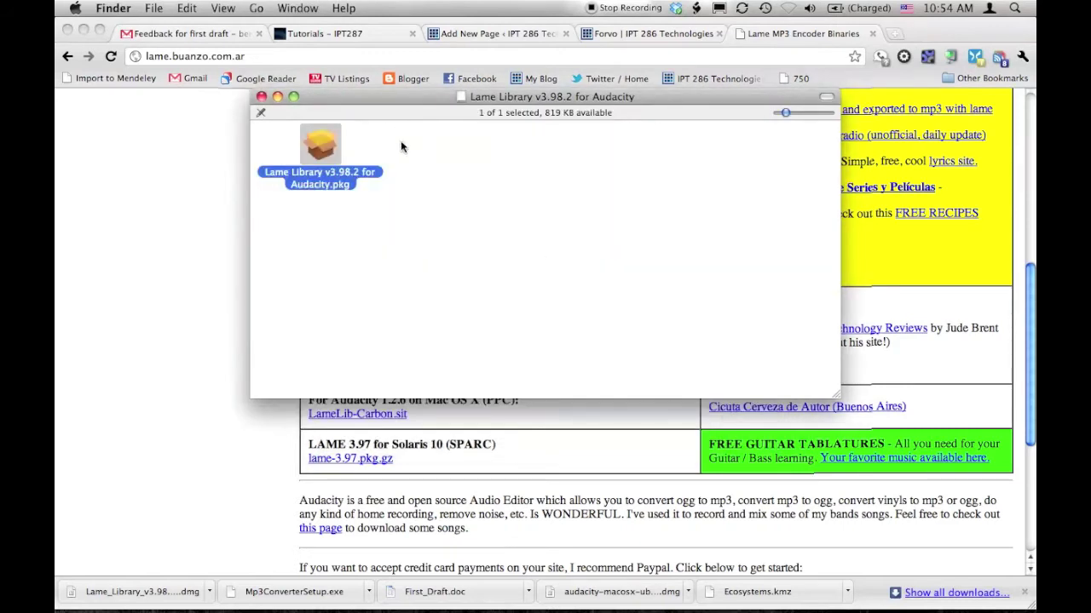
pyautogui.press('super+w')
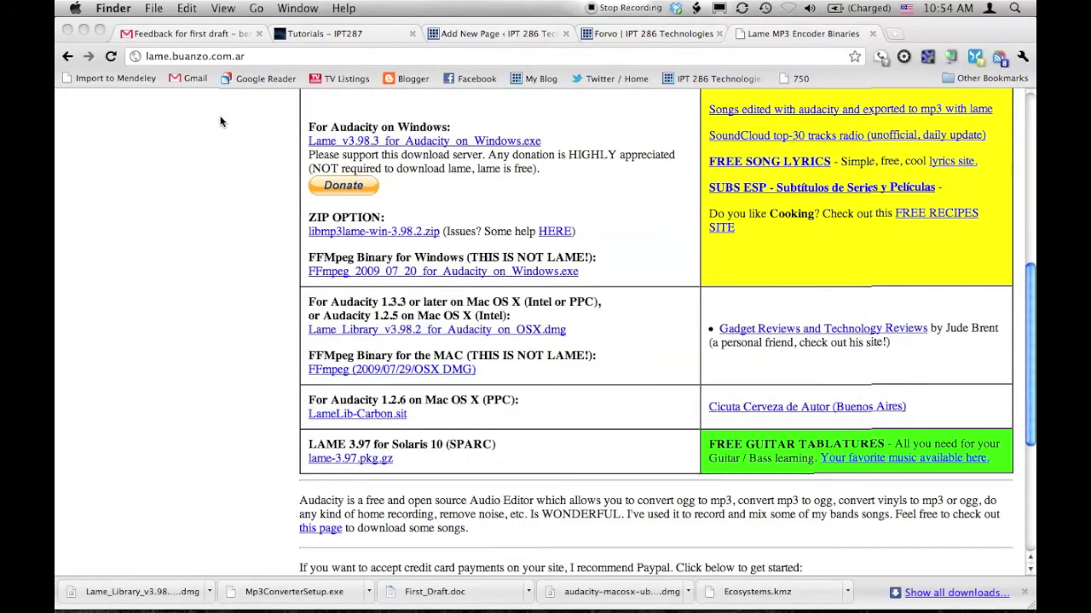
# Step: Close the library preferences and quit Audacity
pyautogui.press('super+Tab')
pyautogui.press('super+Tab')
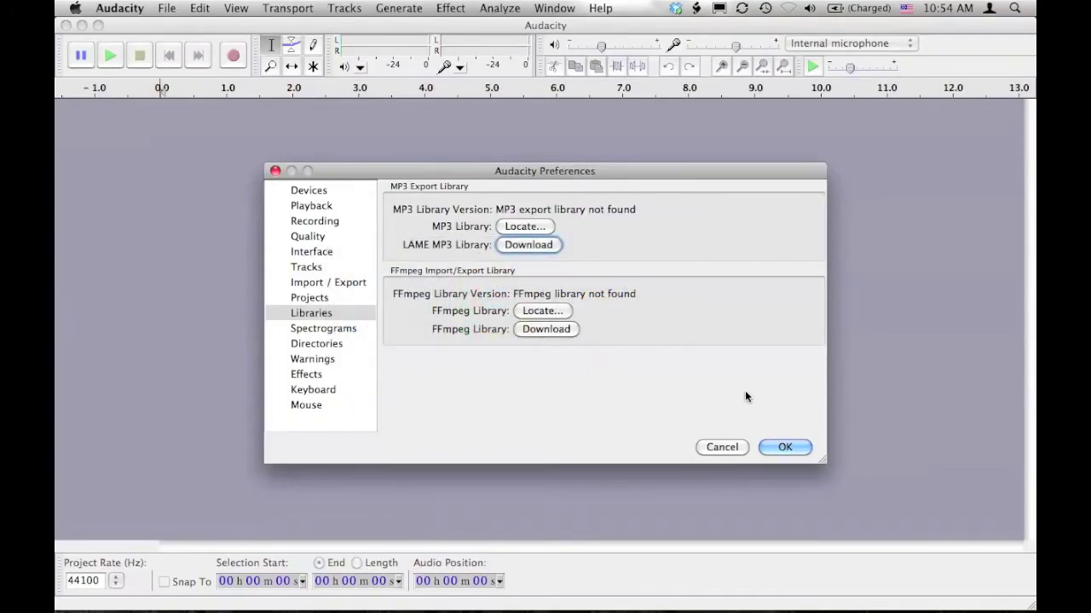
pyautogui.click(775, 448)
pyautogui.click(146, 5)
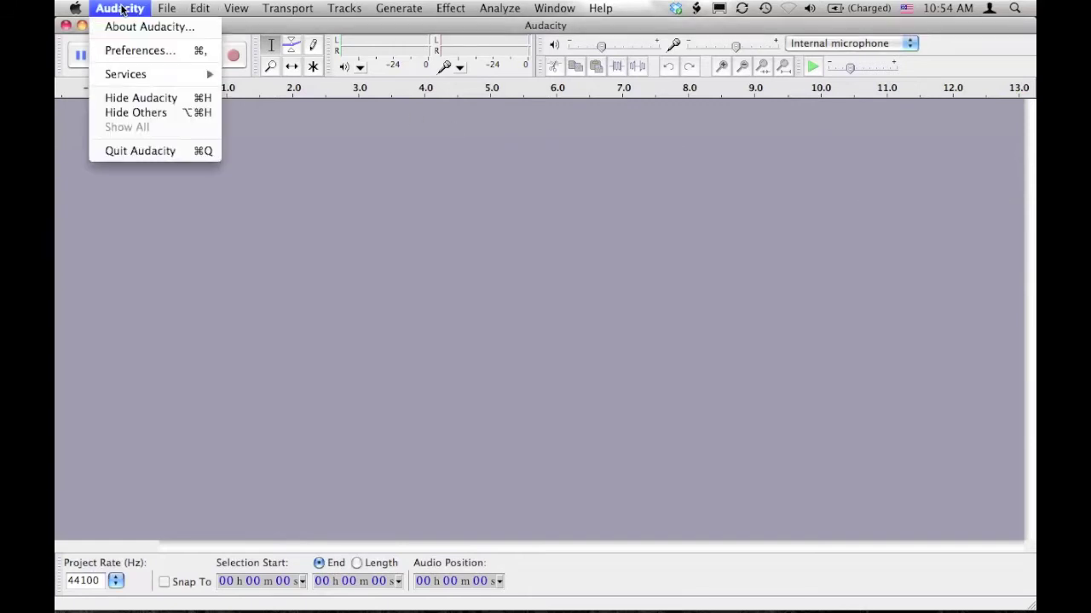
pyautogui.click(136, 152)
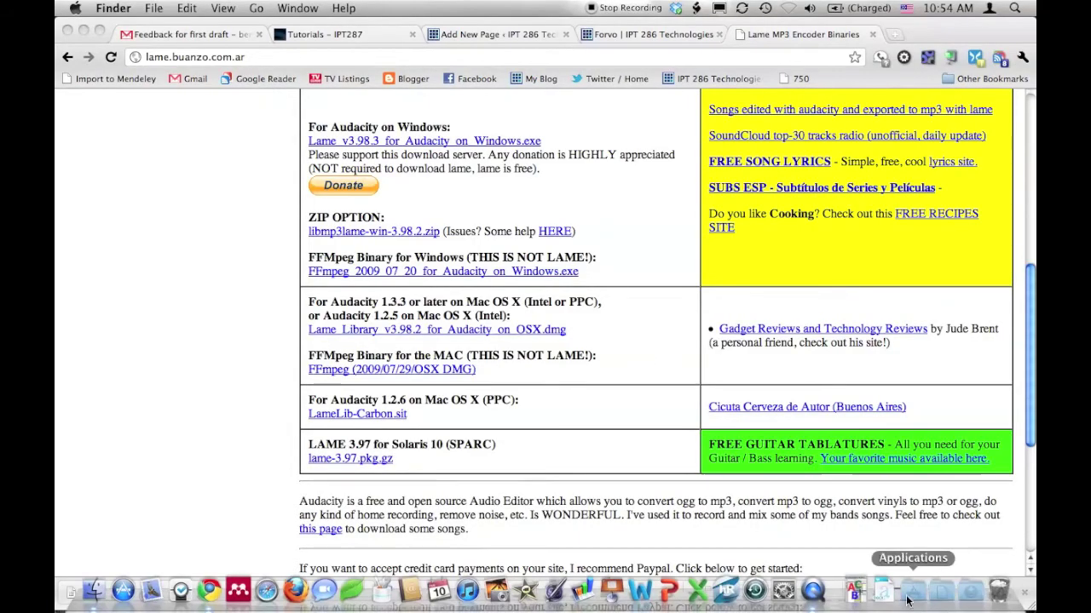
# Step: Relaunch Audacity and confirm Preferences now lists LAME 3.98.2 as the MP3 library
pyautogui.click(909, 595)
pyautogui.click(730, 298)
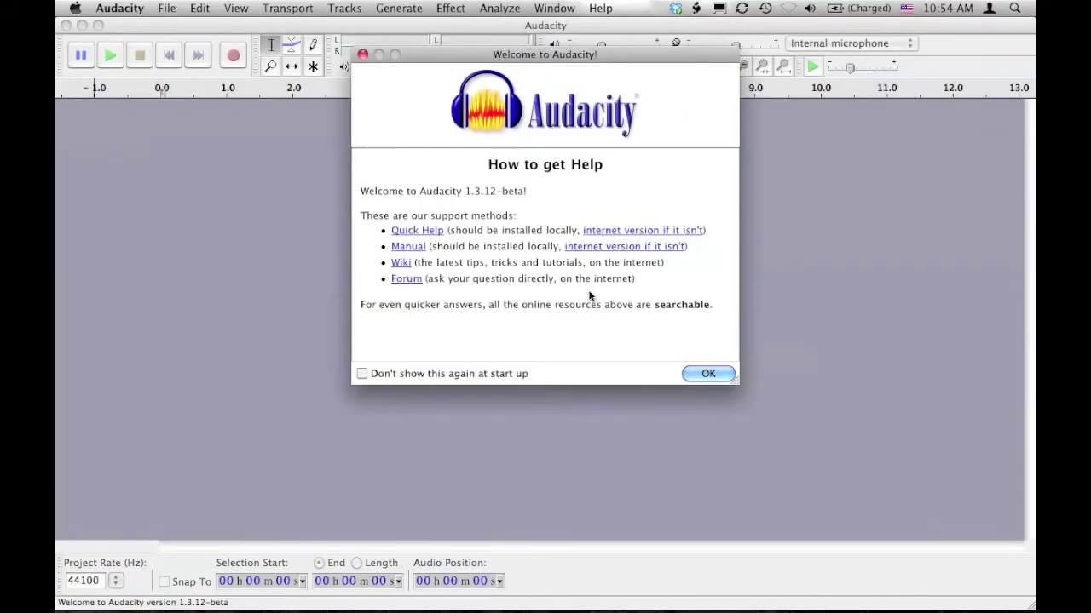
pyautogui.click(708, 374)
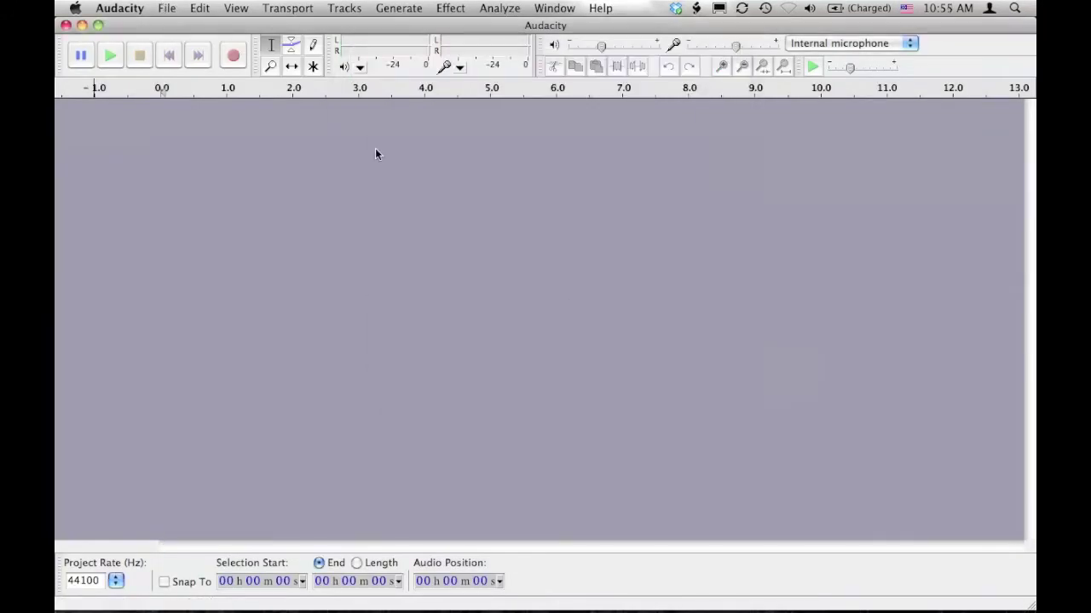
pyautogui.click(120, 8)
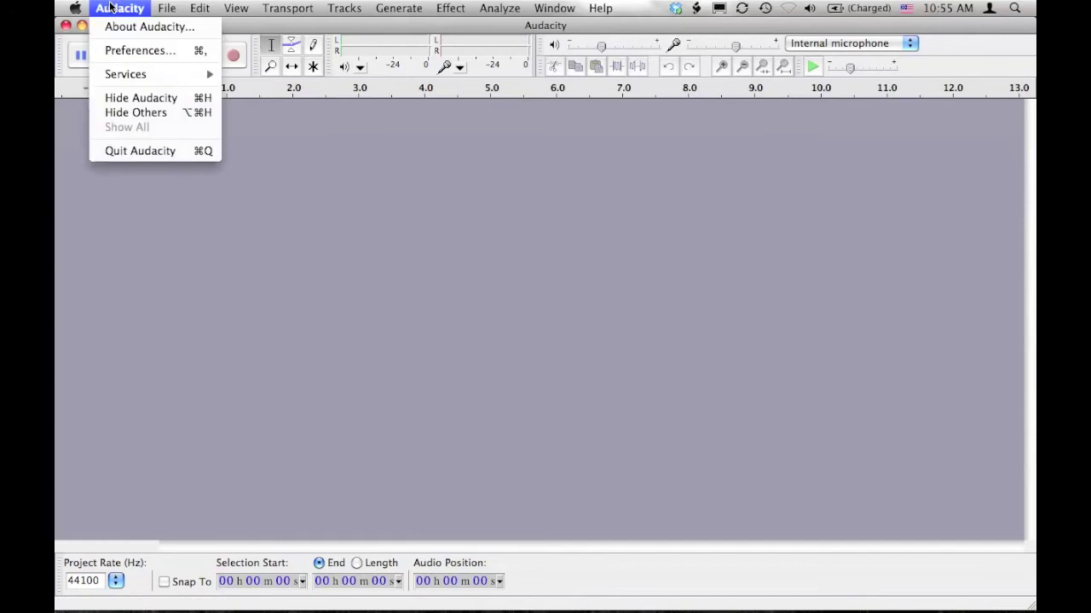
pyautogui.click(121, 50)
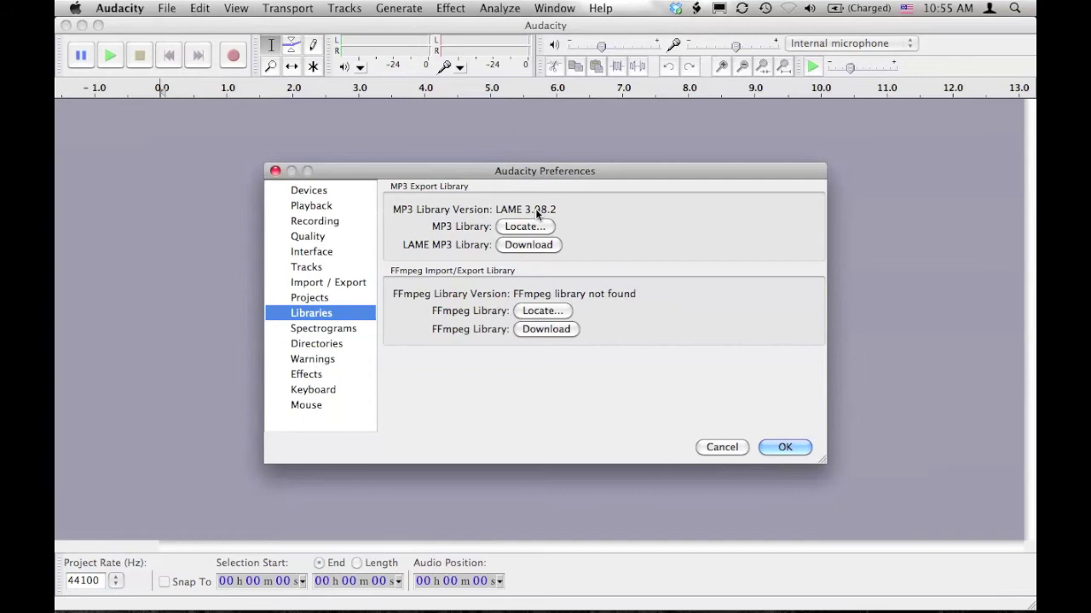
pyautogui.click(784, 446)
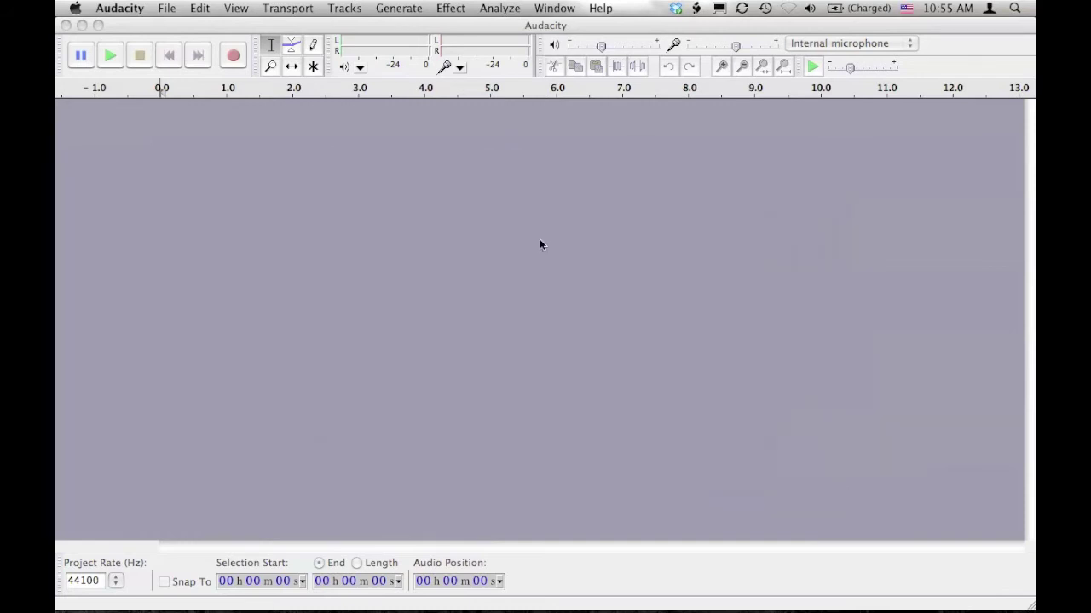
# Step: Record about 6.5 seconds of voice onto a new stereo track and play it back
pyautogui.click(235, 64)
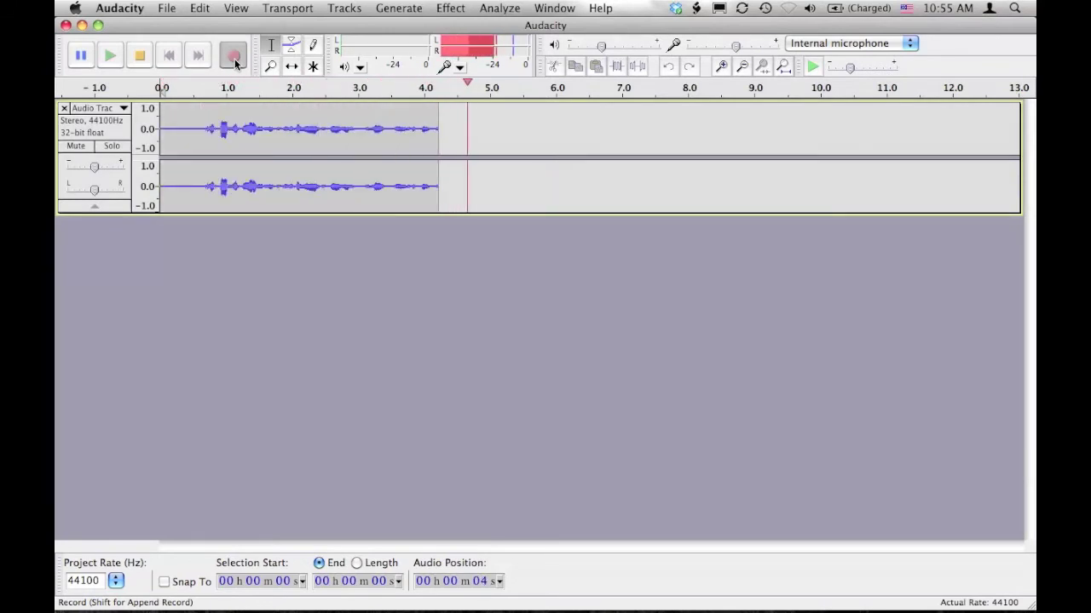
pyautogui.click(141, 57)
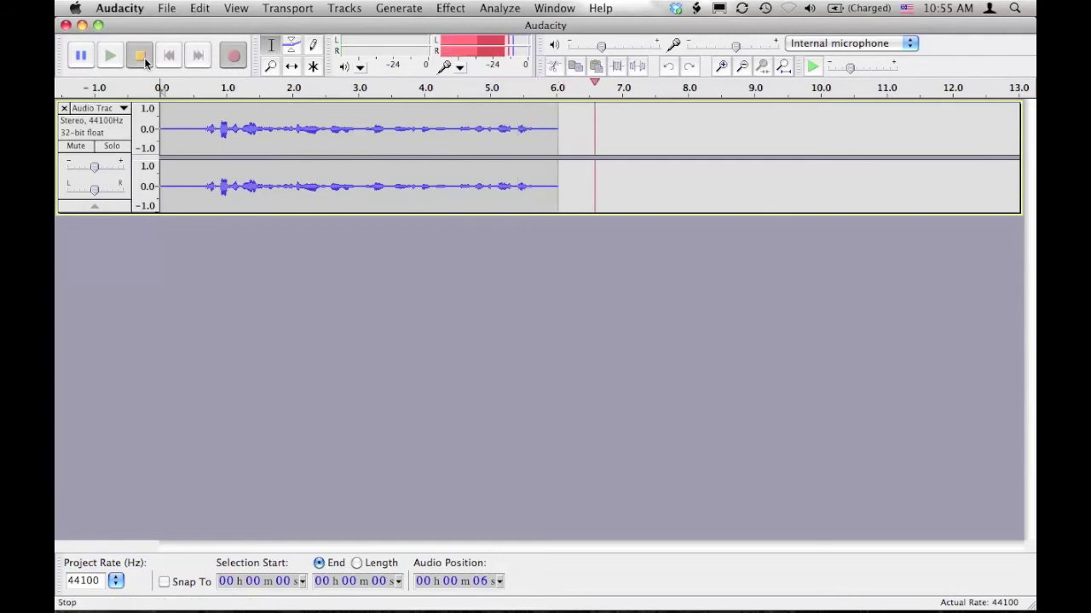
pyautogui.click(109, 56)
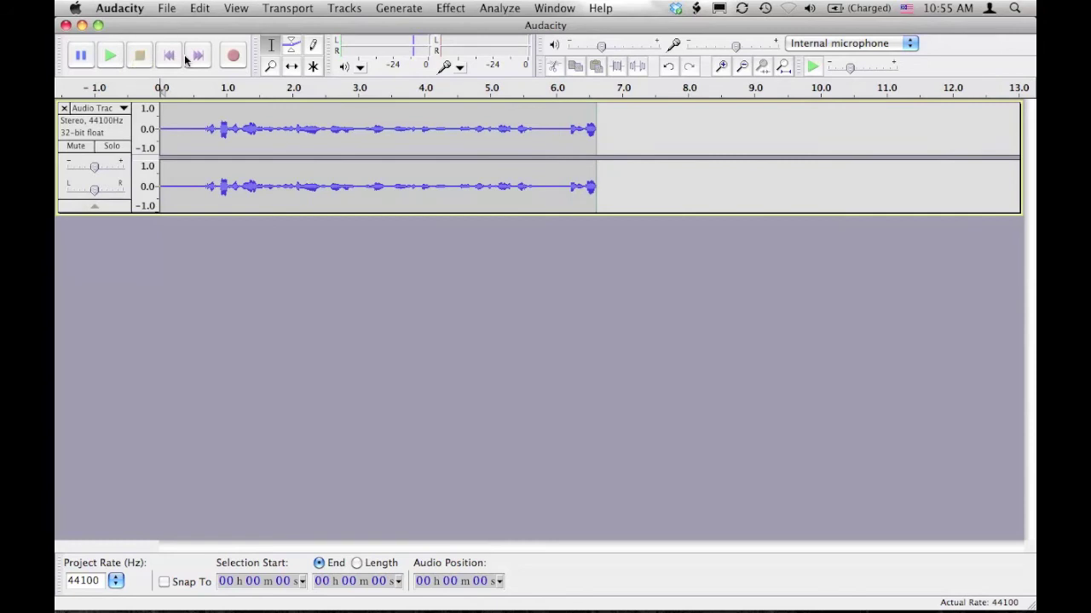
# Step: Select all and apply Change Pitch upward from G#/Ab to C (4 semitones), then play it
pyautogui.press('super+a')
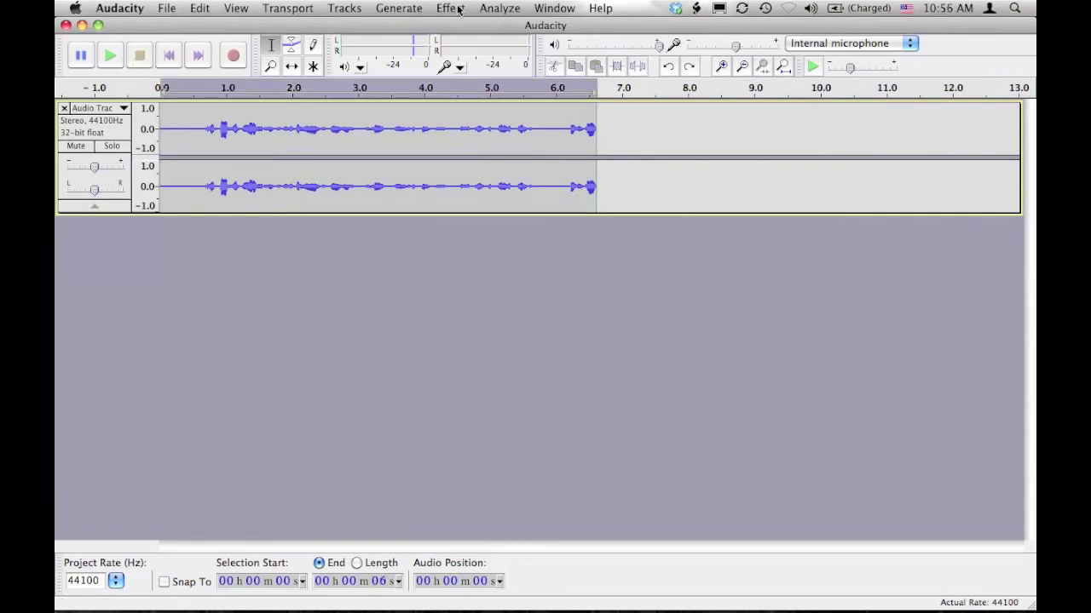
pyautogui.click(458, 9)
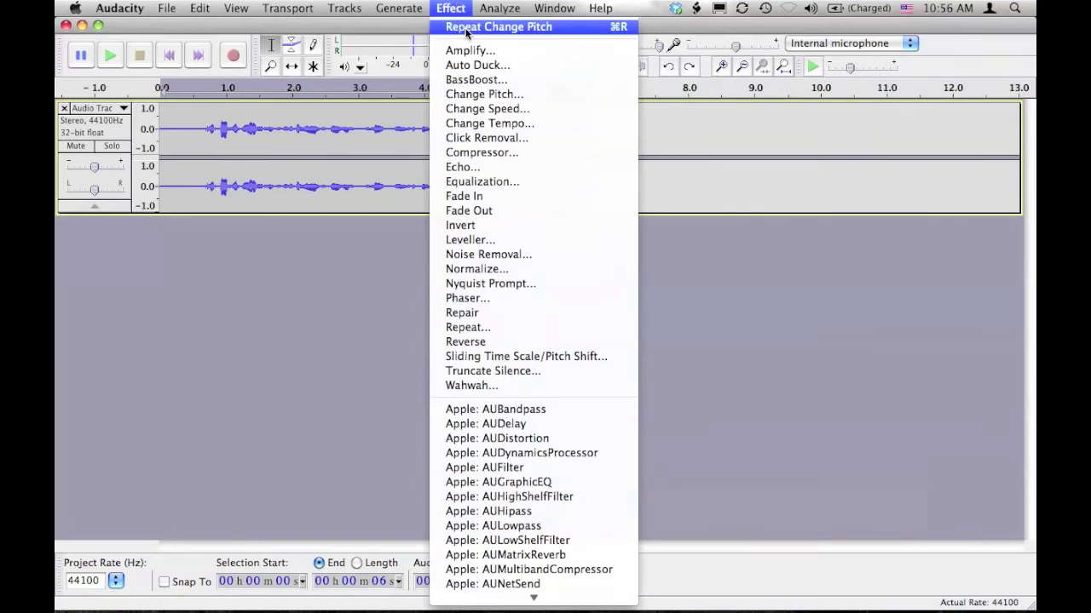
pyautogui.click(482, 95)
pyautogui.click(553, 282)
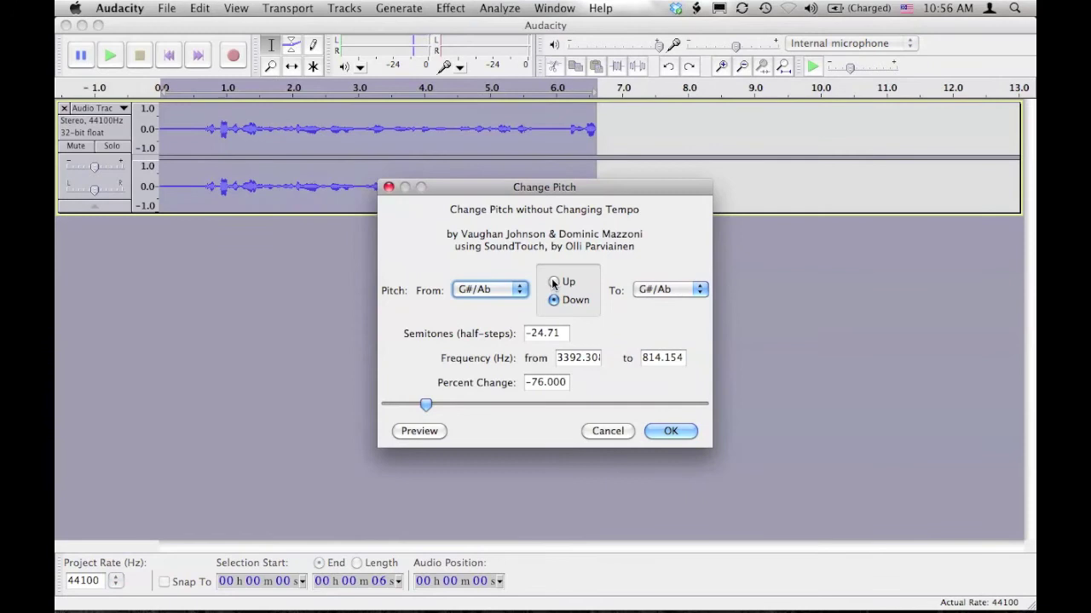
pyautogui.click(645, 290)
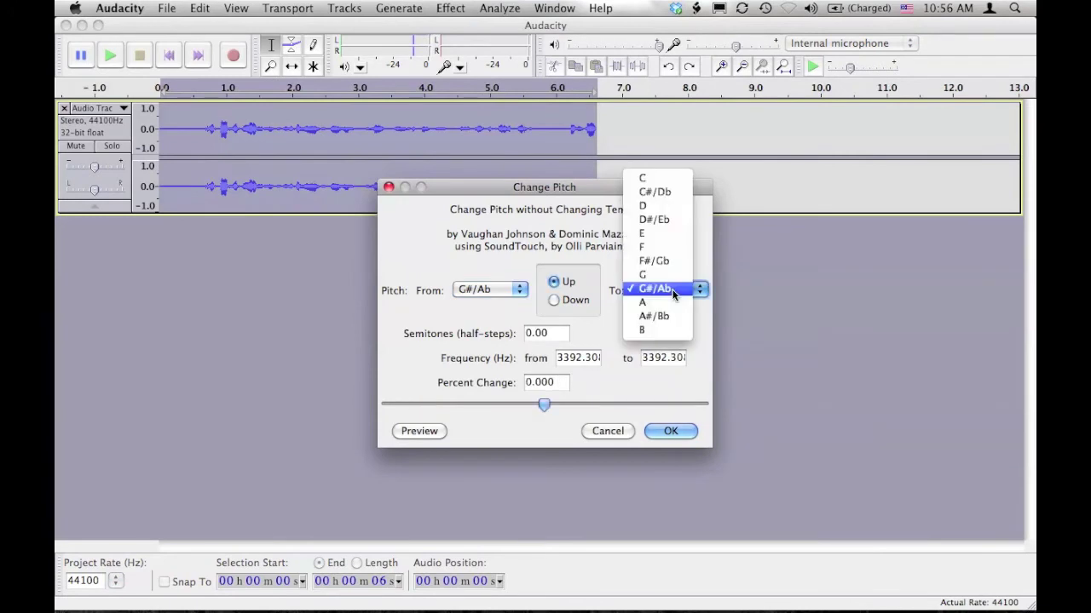
pyautogui.click(651, 177)
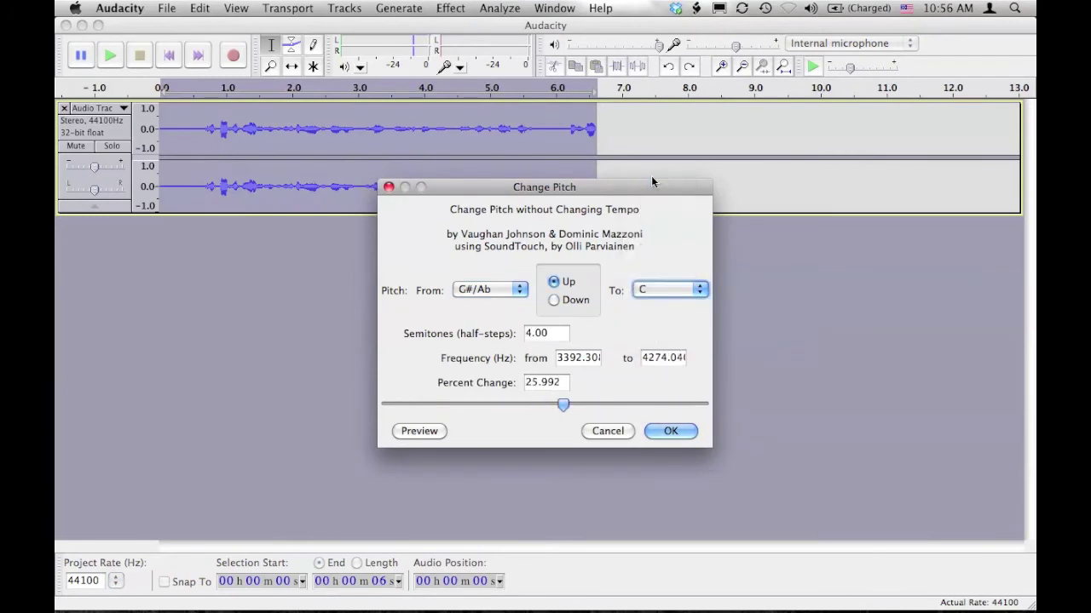
pyautogui.click(669, 431)
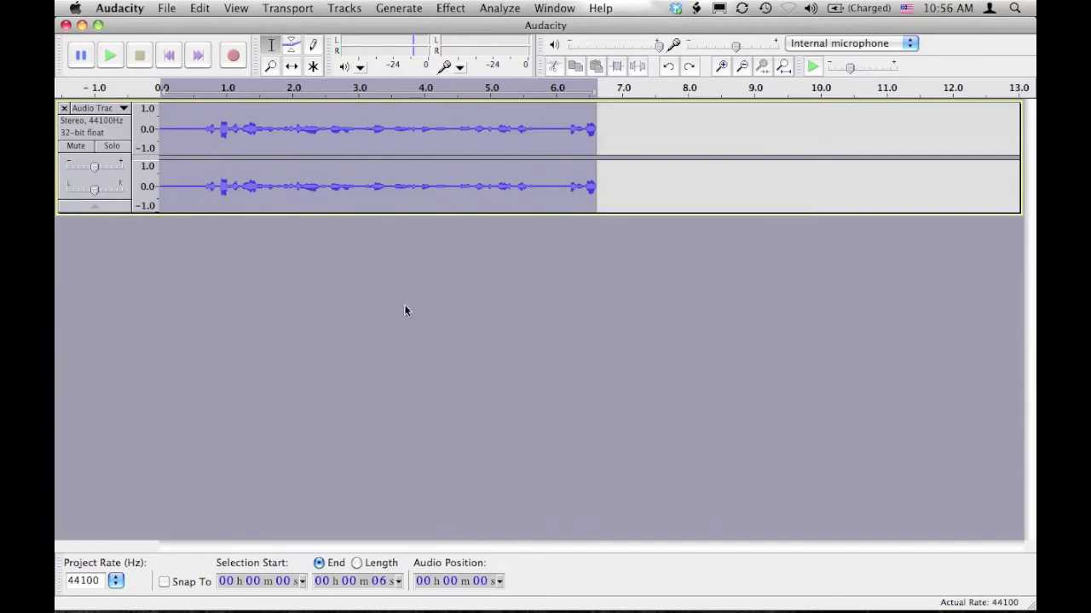
pyautogui.click(111, 55)
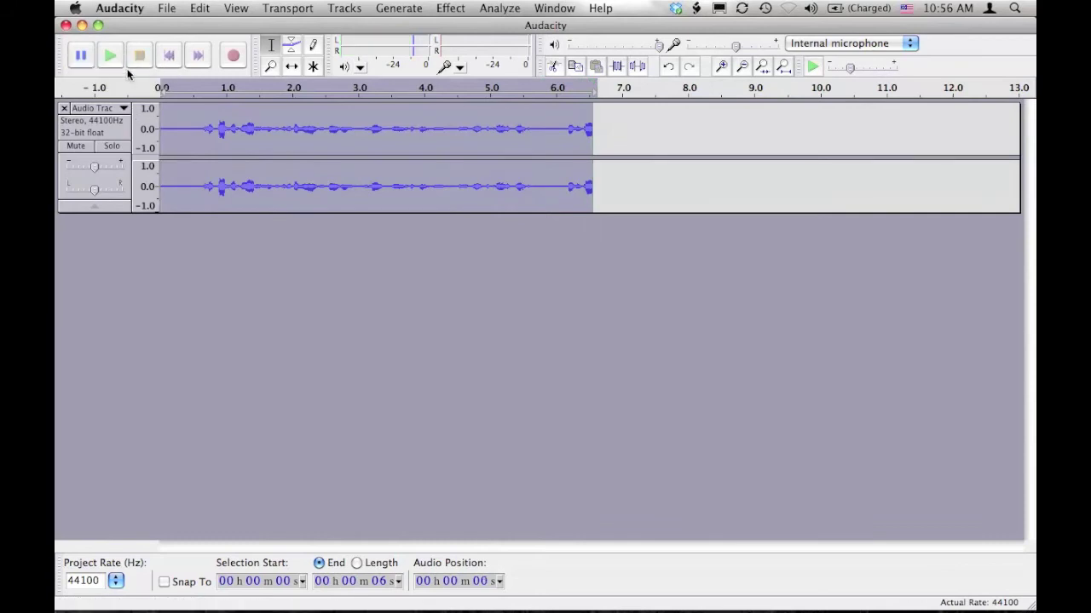
pyautogui.click(458, 12)
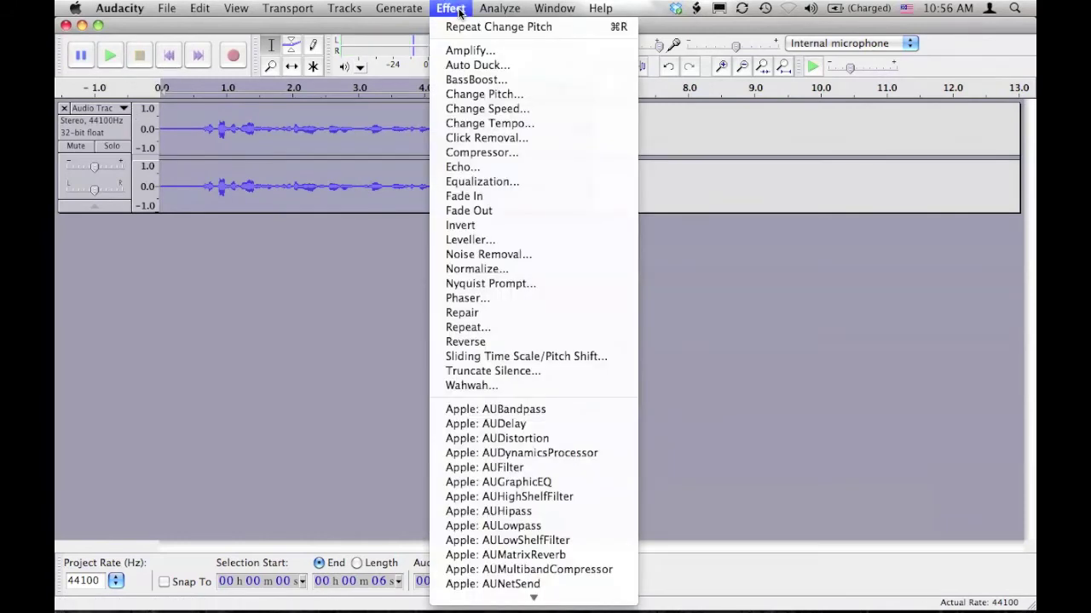
pyautogui.click(464, 28)
pyautogui.click(460, 9)
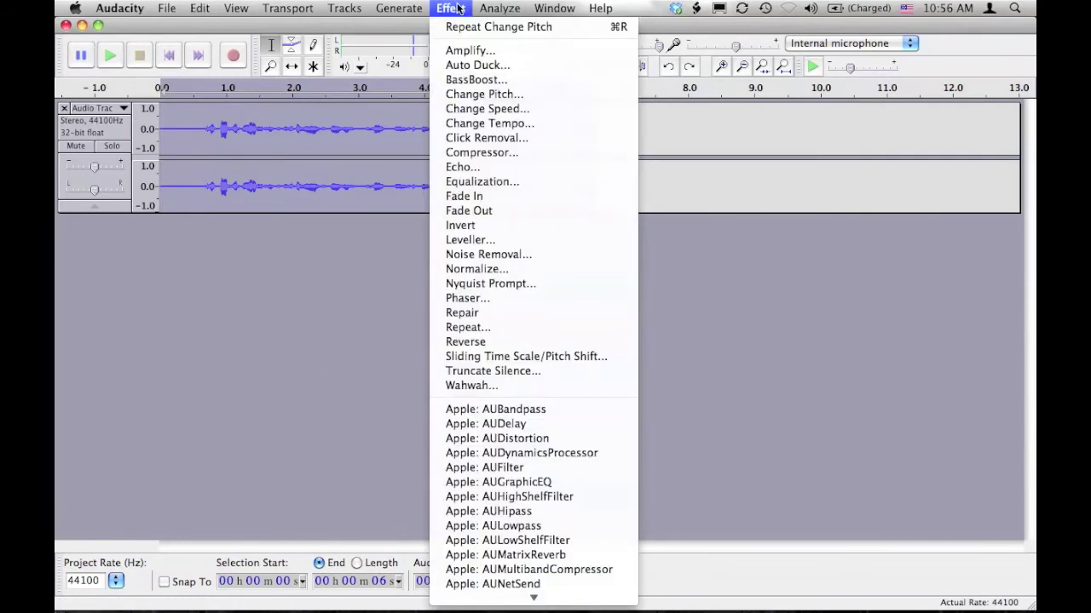
pyautogui.click(514, 168)
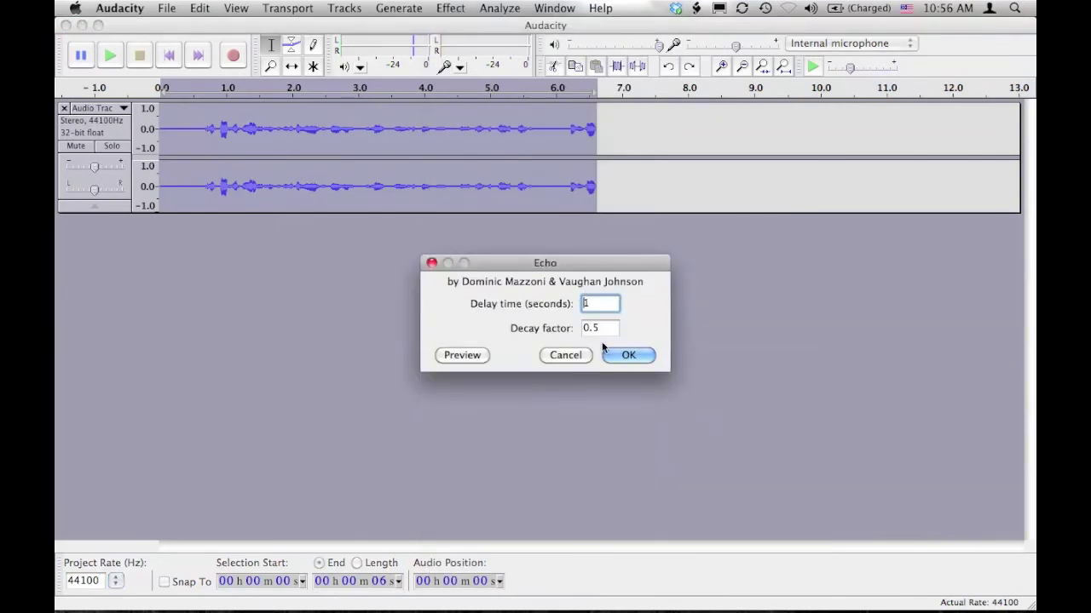
pyautogui.click(625, 355)
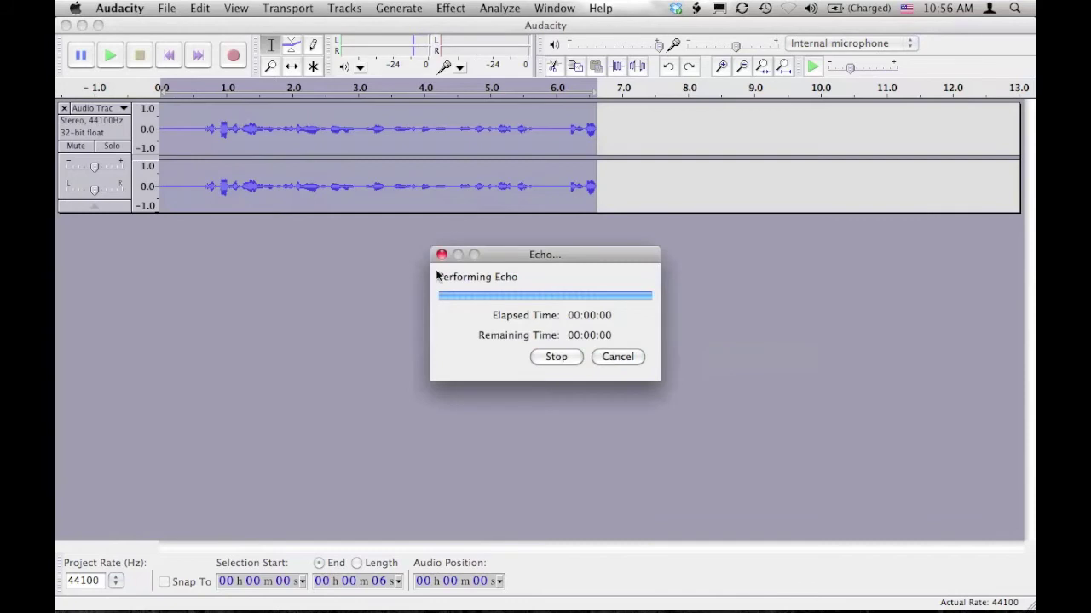
pyautogui.click(114, 59)
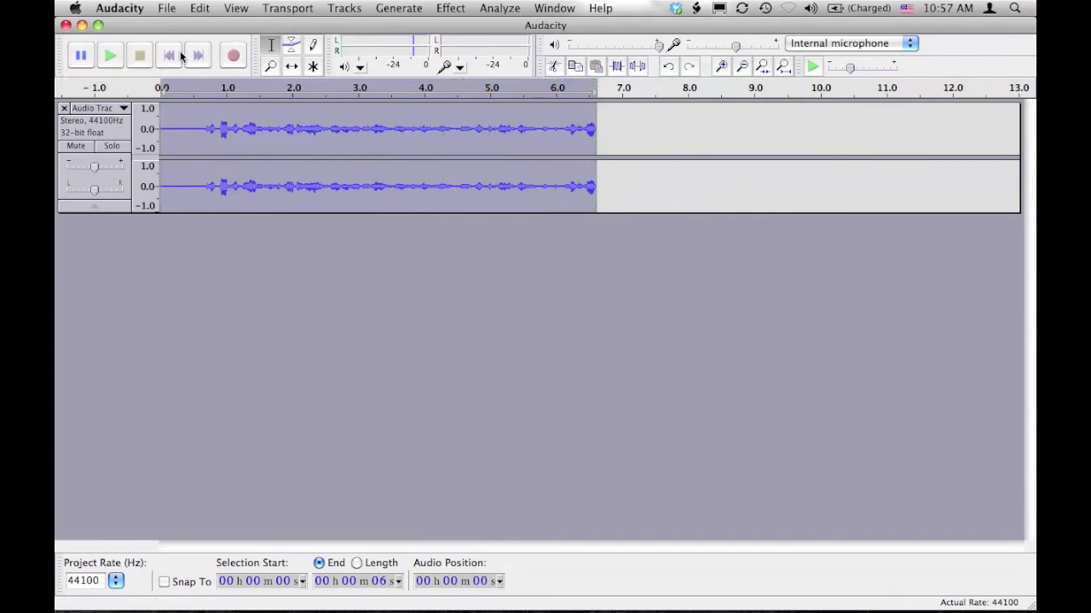
# Step: Apply Apple AUDistortion with the Drums – Bit Brush preset and play the distorted clip
pyautogui.click(453, 10)
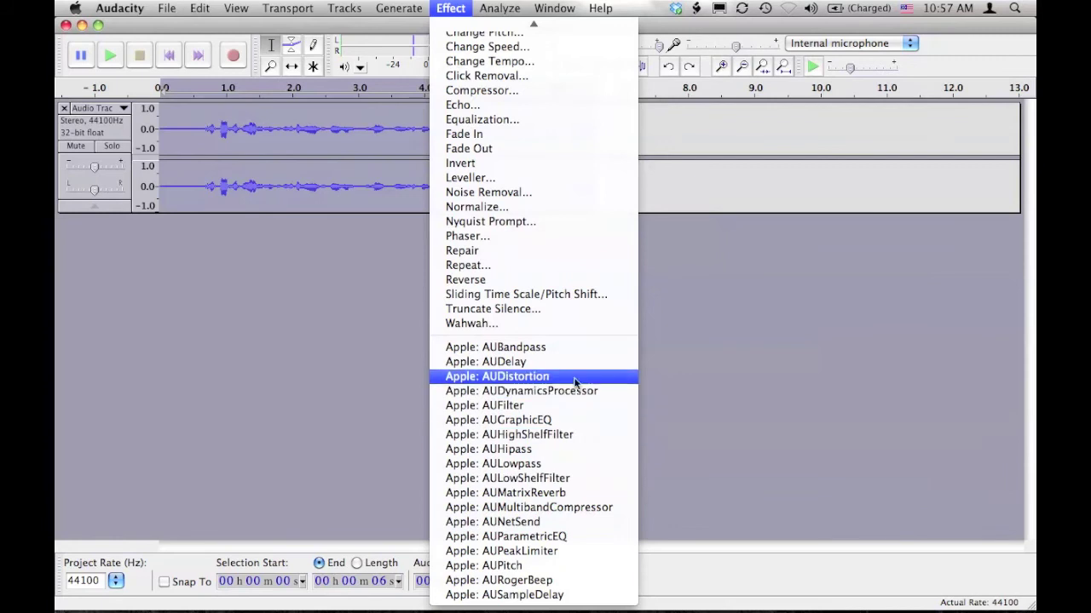
pyautogui.click(553, 377)
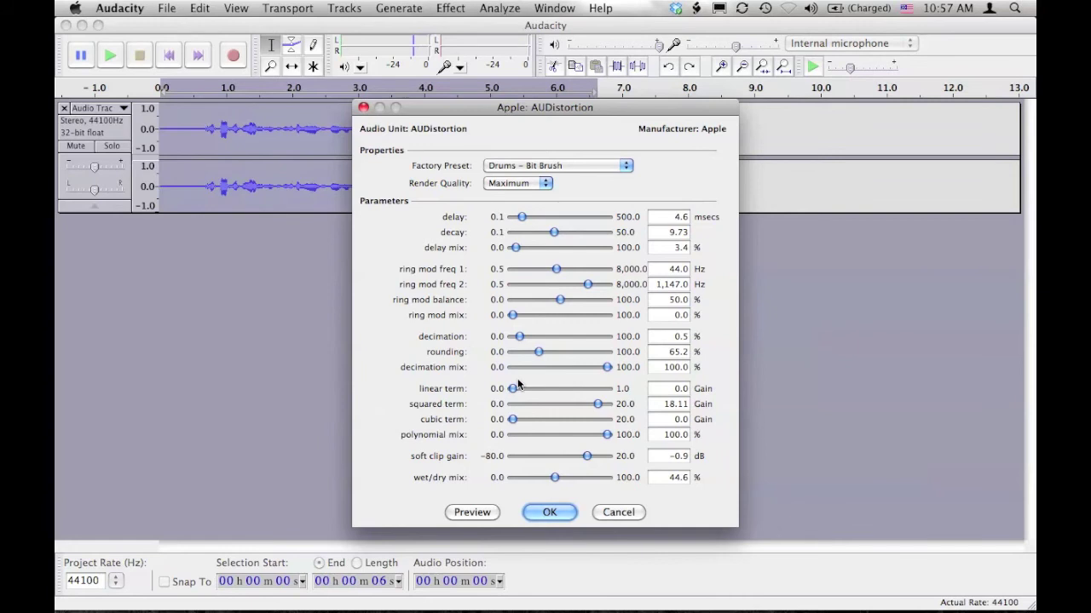
pyautogui.click(544, 512)
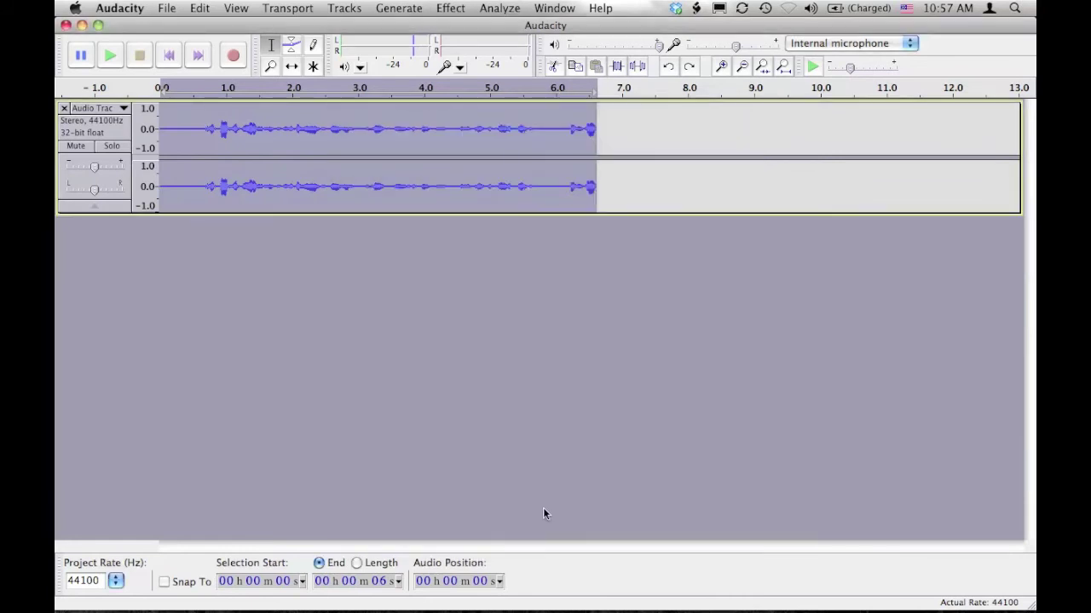
pyautogui.click(111, 55)
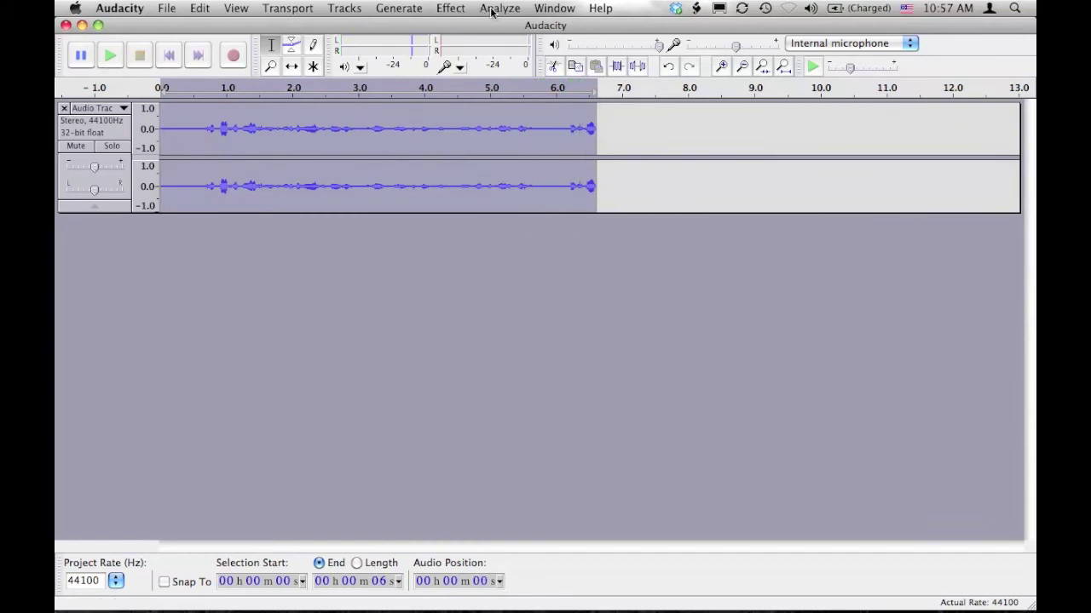
pyautogui.click(451, 9)
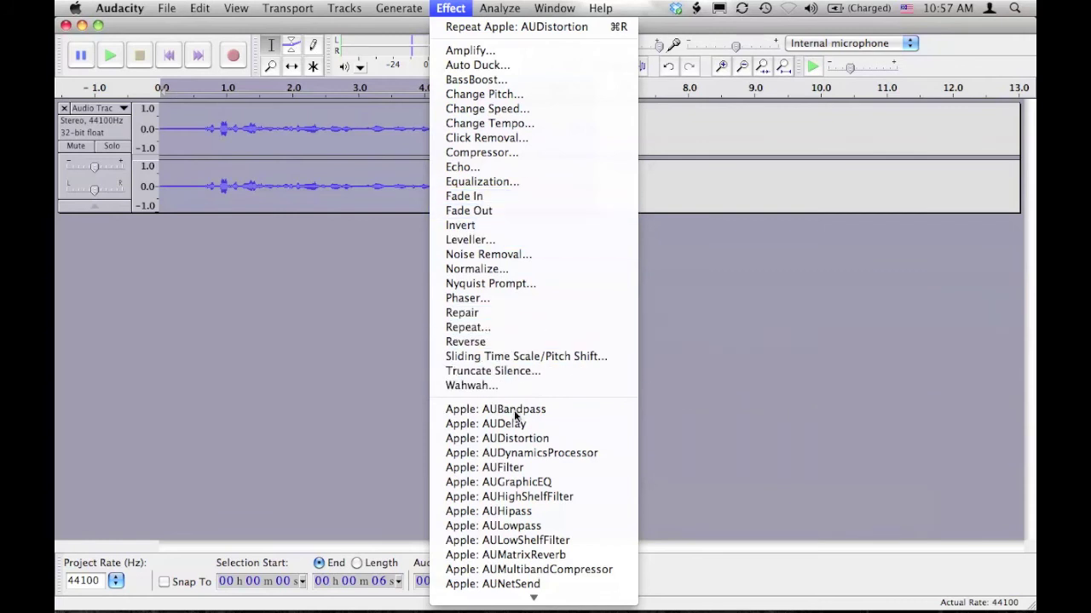
# Step: Apply the Fade In effect to the recording and play the track back
pyautogui.click(489, 197)
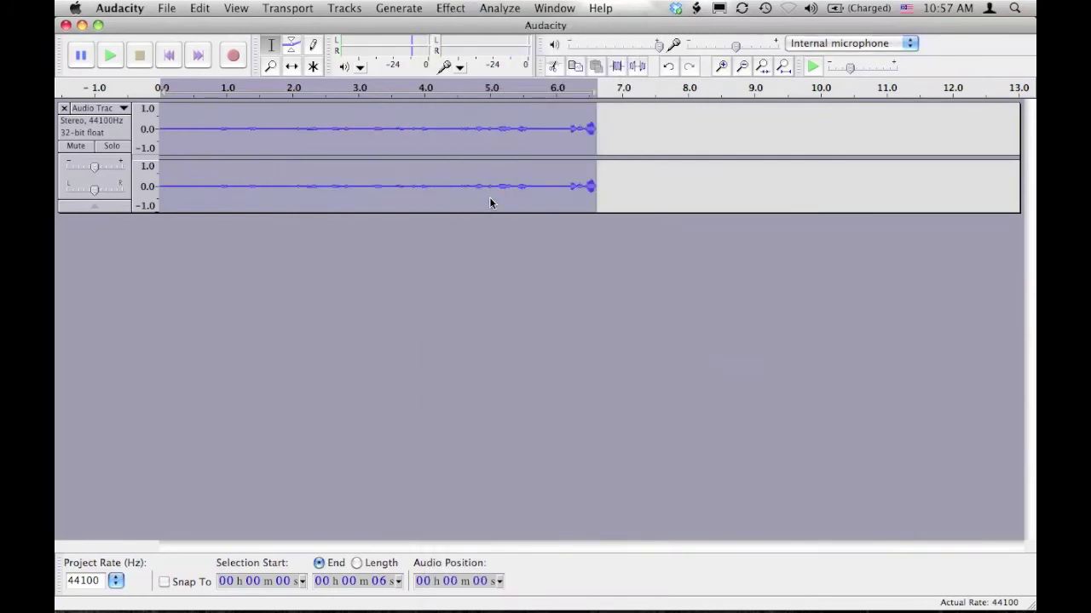
pyautogui.press('space')
pyautogui.click(459, 10)
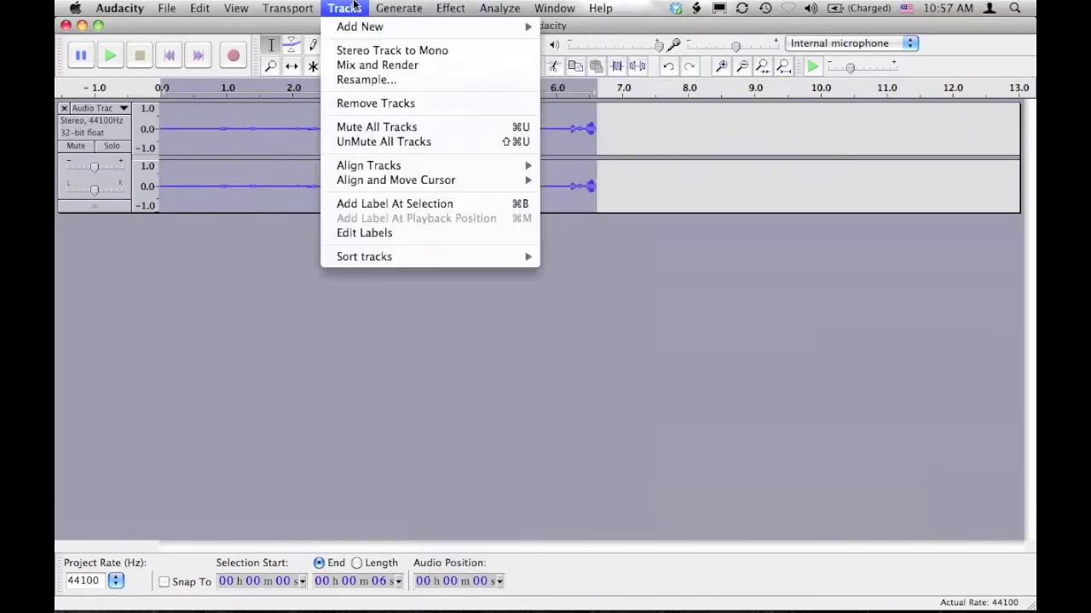
pyautogui.moveTo(166, 8)
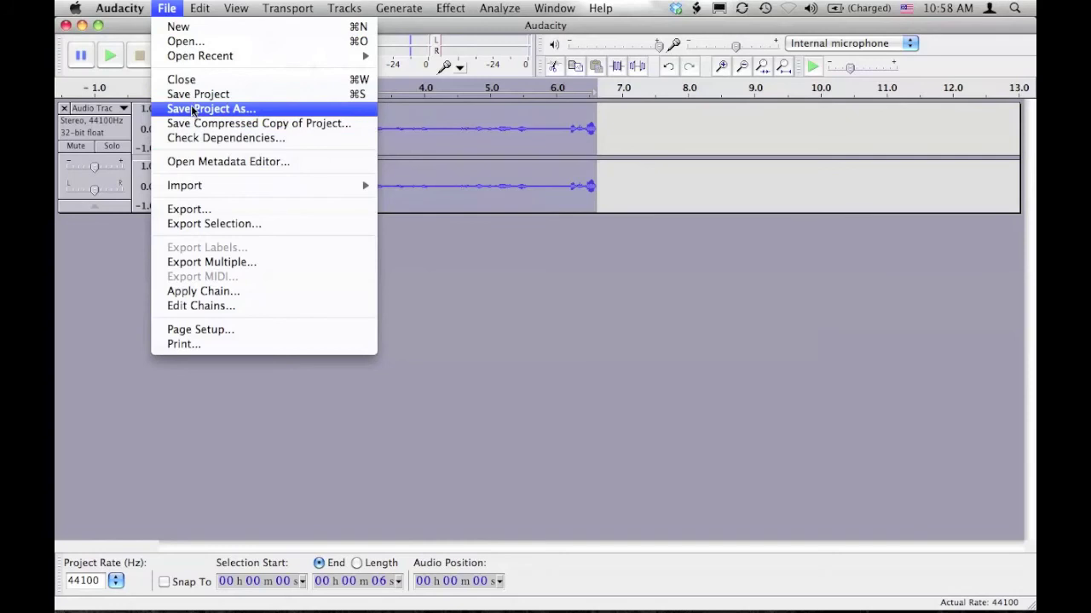
# Step: Save the project as 'test' (.aup) on the Desktop, accepting the project-file warning
pyautogui.click(194, 95)
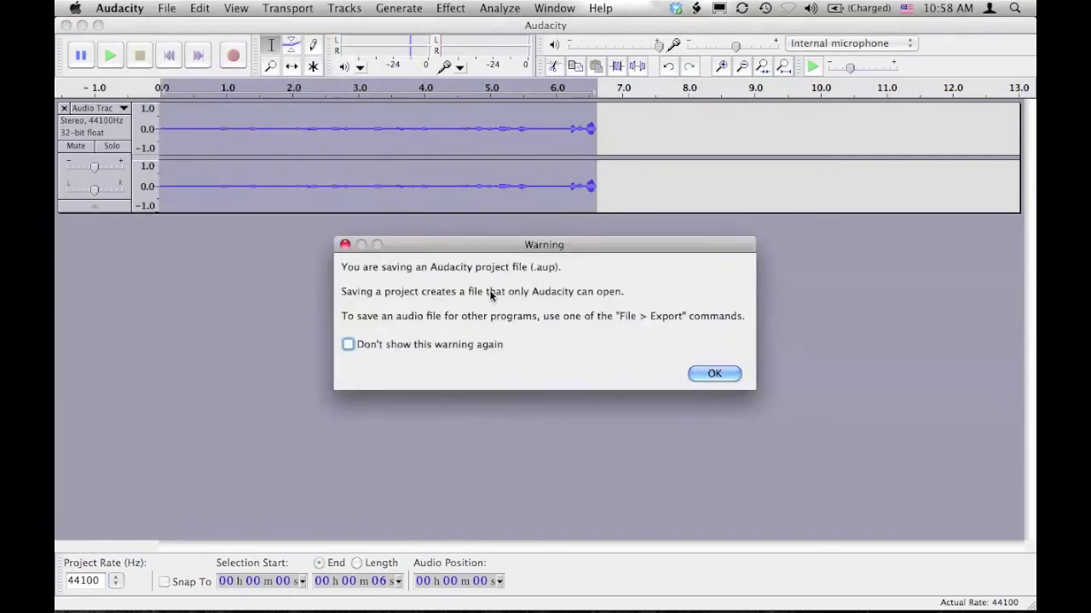
pyautogui.click(714, 371)
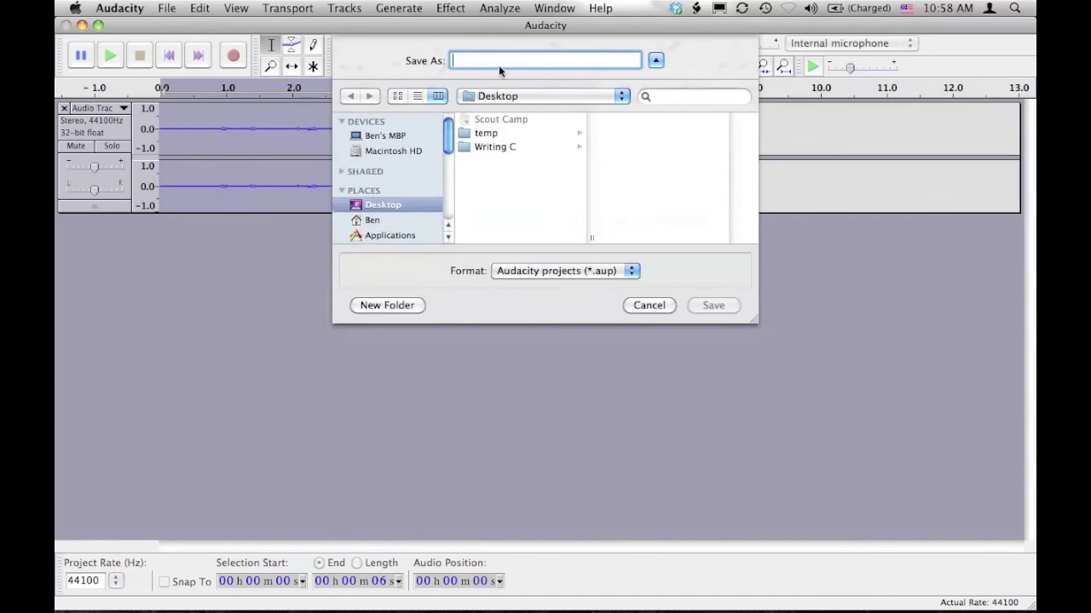
pyautogui.write('test')
pyautogui.click(705, 307)
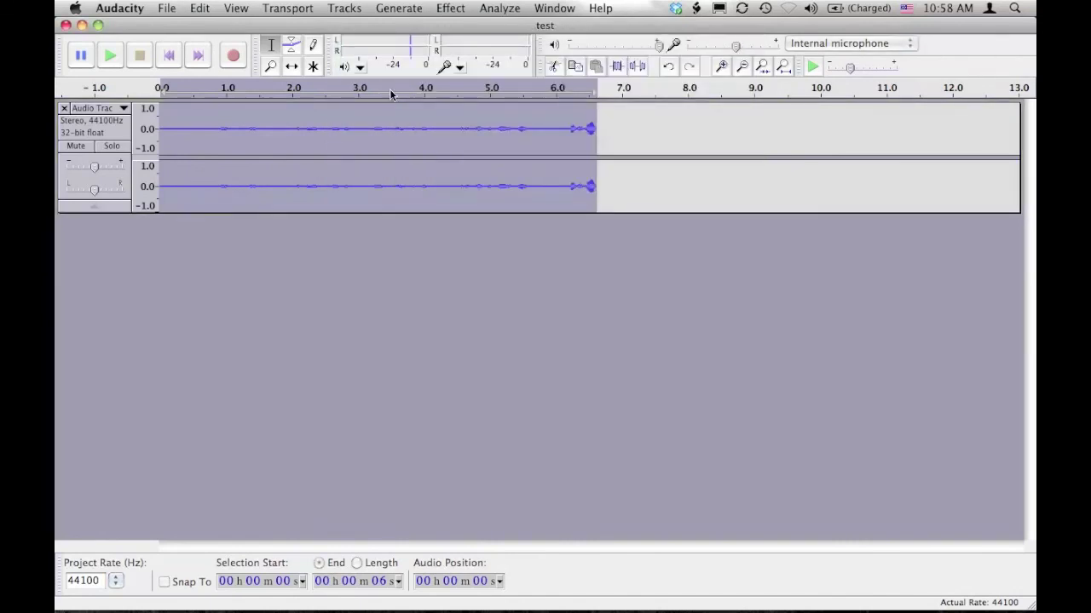
# Step: Export the recording to the Desktop as test.mp3 in MP3 format, leaving metadata blank
pyautogui.click(173, 8)
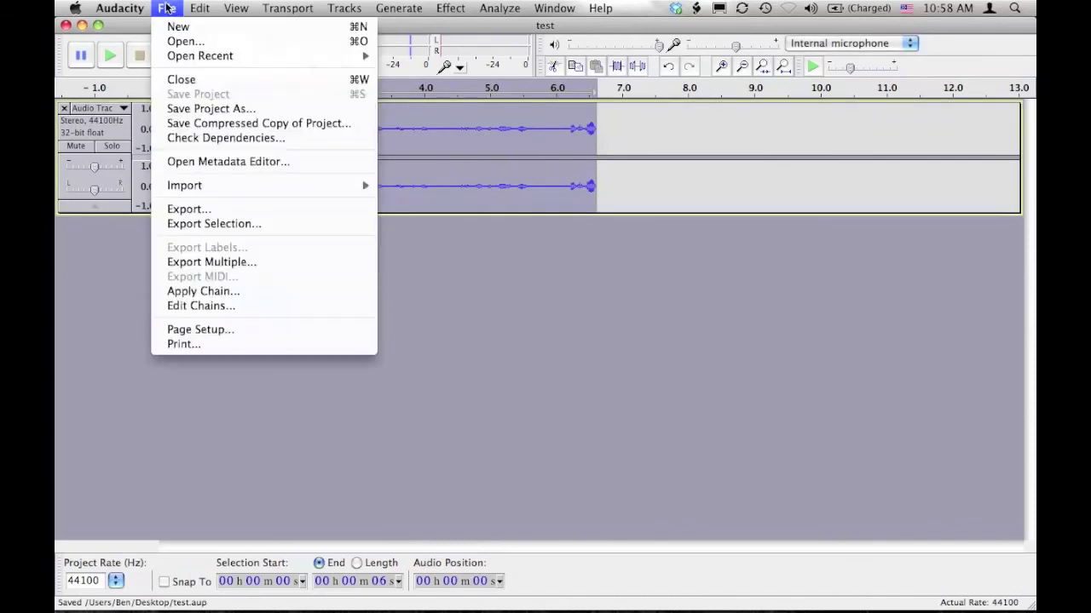
pyautogui.click(208, 211)
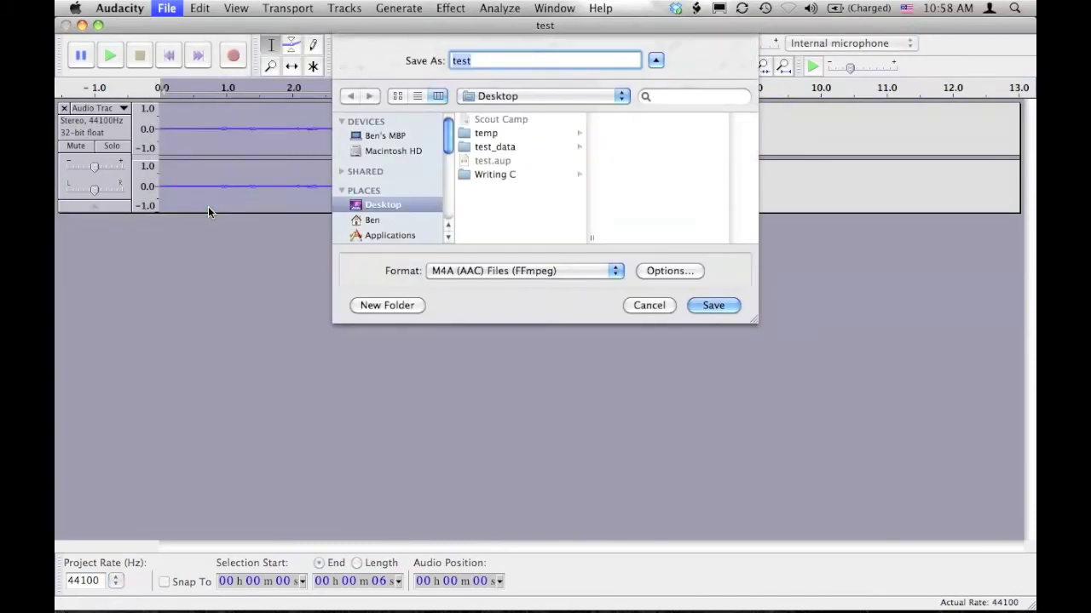
pyautogui.click(541, 267)
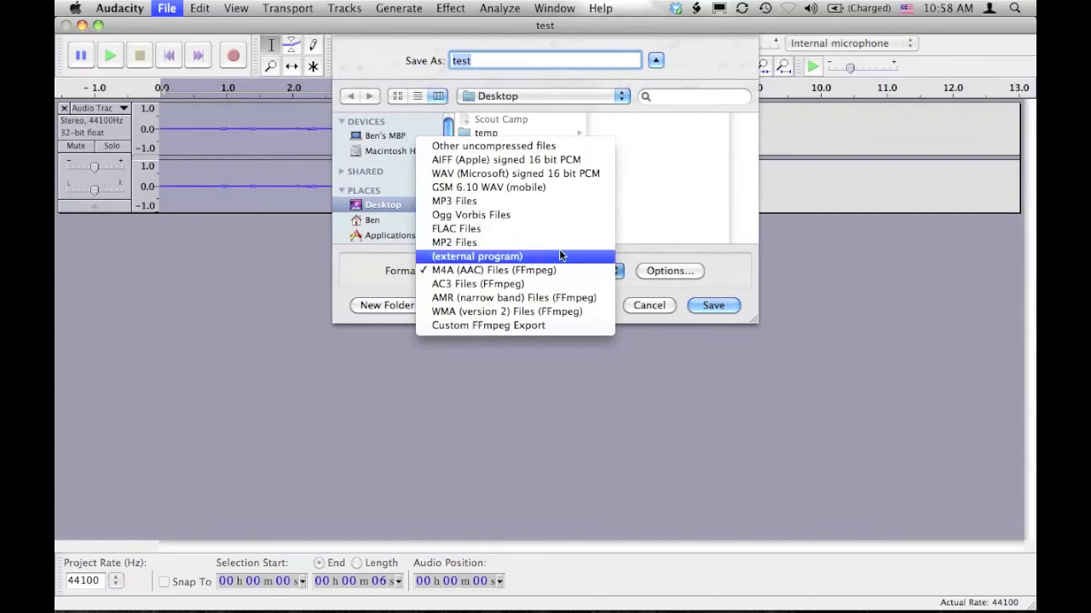
pyautogui.click(538, 201)
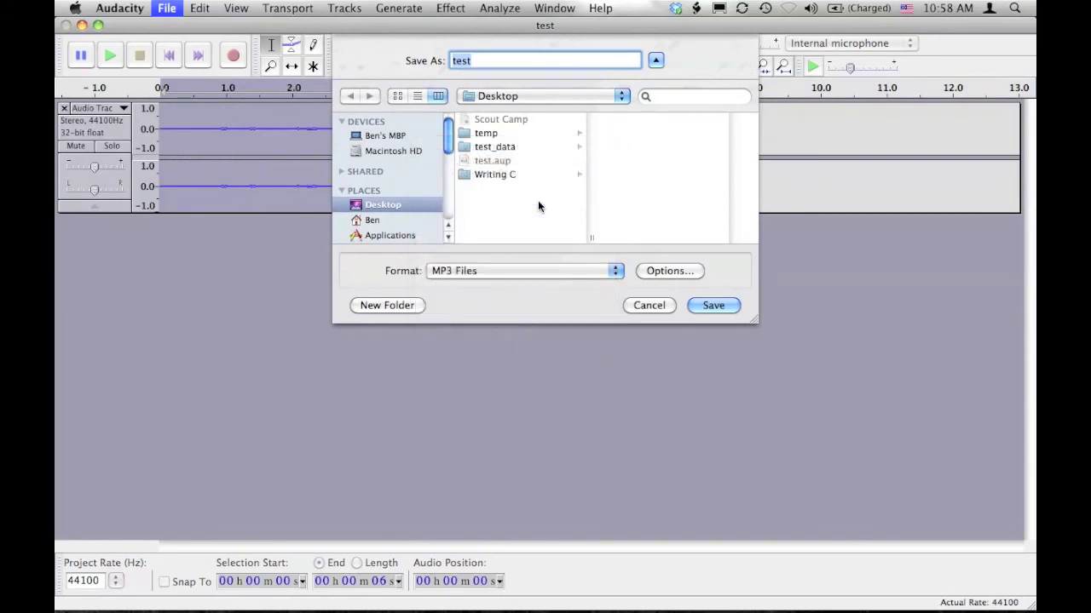
pyautogui.click(720, 303)
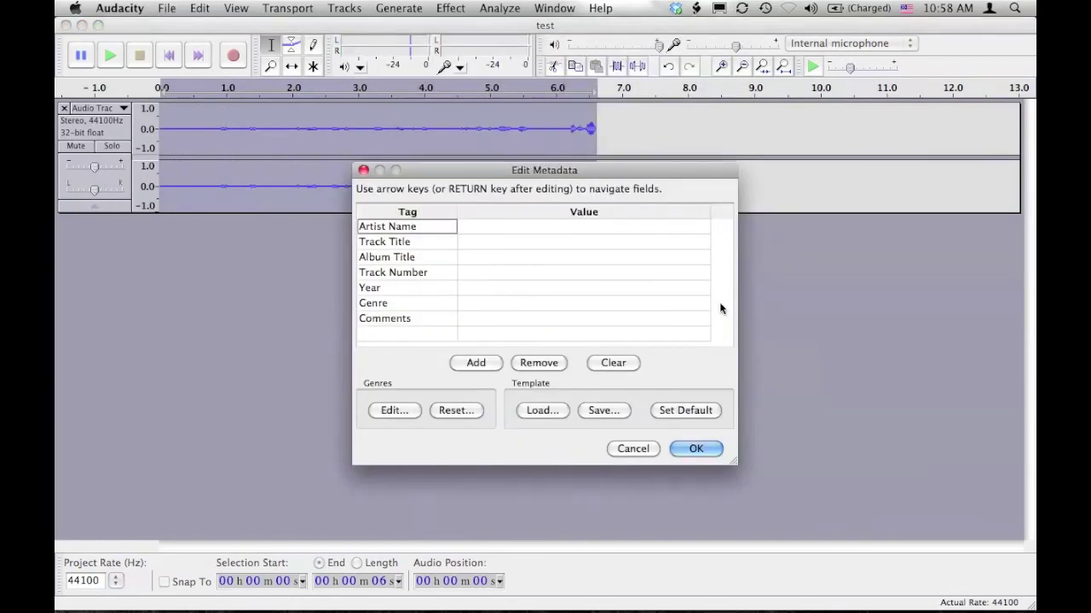
pyautogui.click(695, 449)
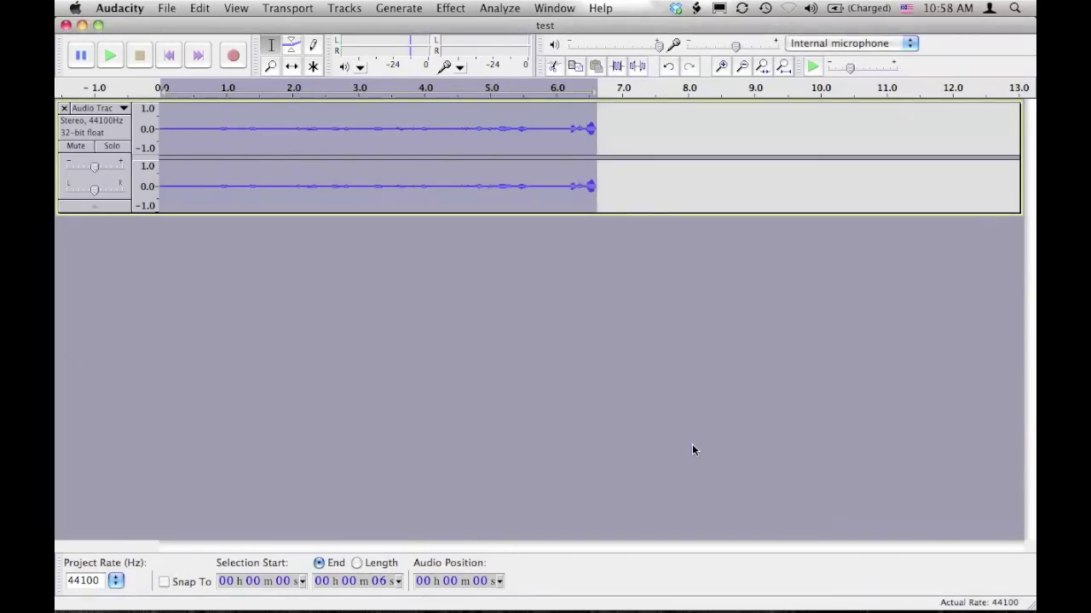
# Step: Reveal the desktop, drag test.mp3 to its centre, and play it in Quick Look
pyautogui.press('F11')
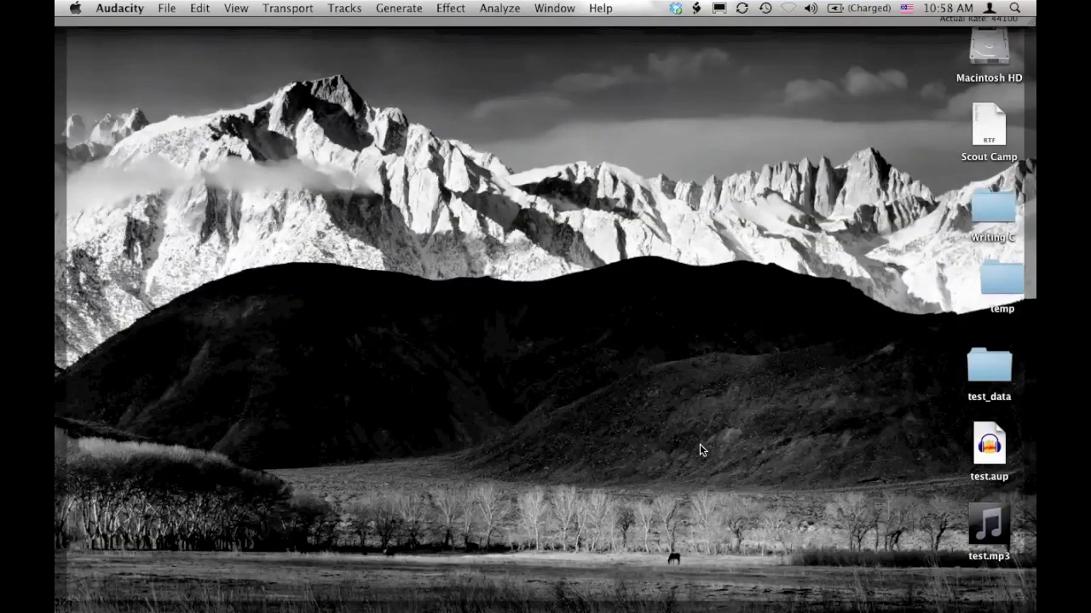
pyautogui.moveTo(990, 527); pyautogui.dragTo(574, 210)
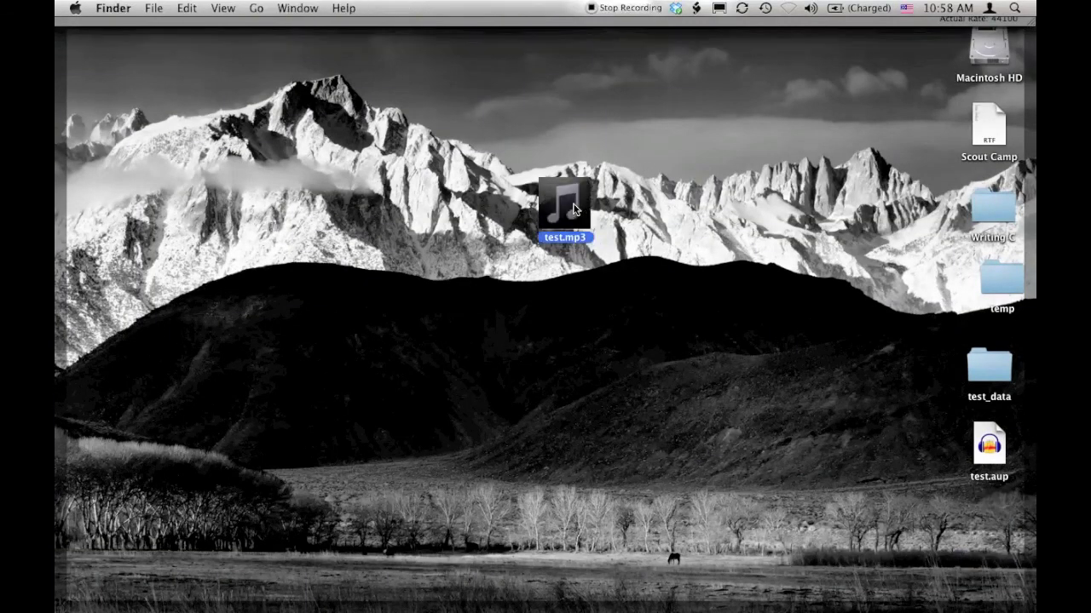
pyautogui.press('space')
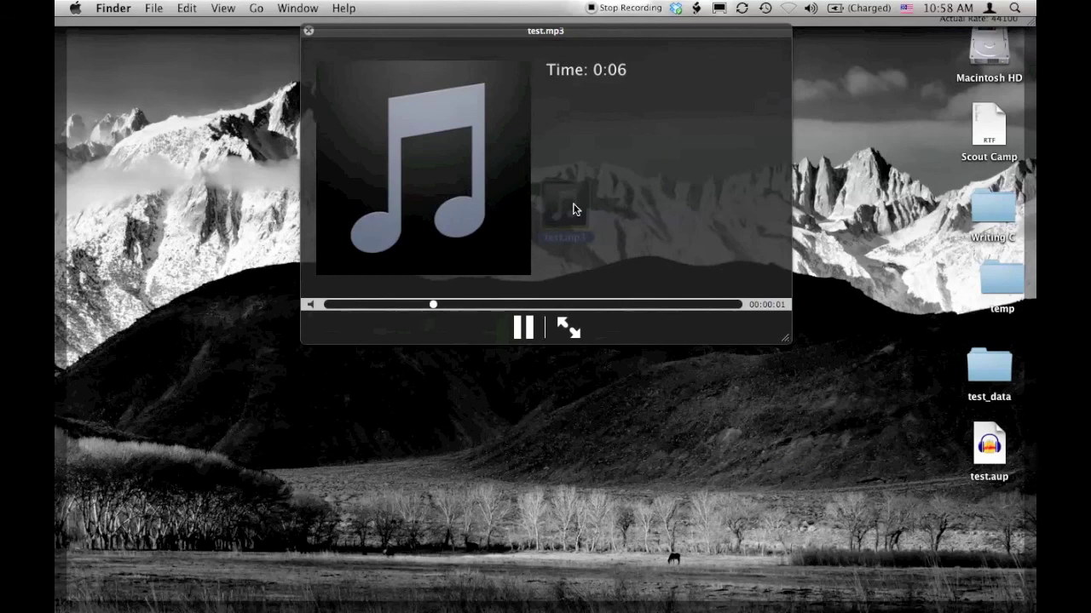